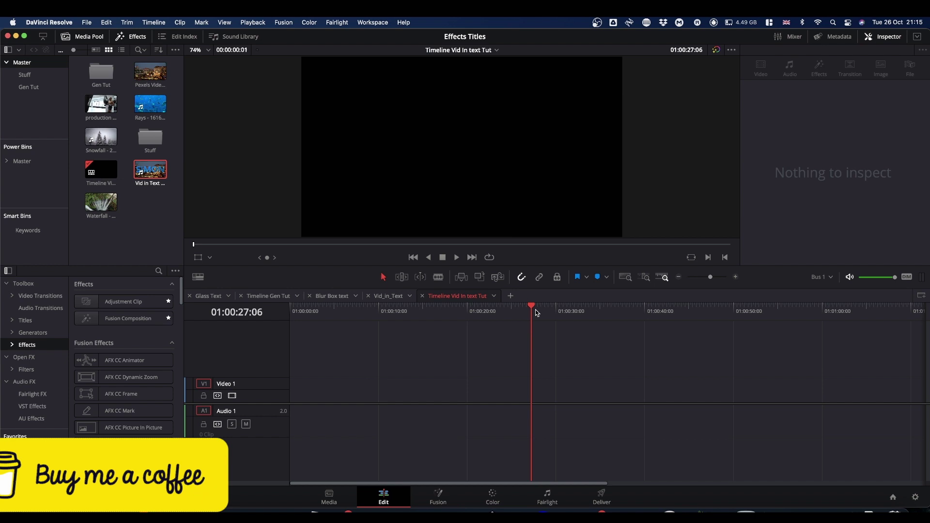
- Place production ID_4806566.mp4 on Video 1 at the timeline start and open it in Fusion
drag(532, 308, 295, 345)
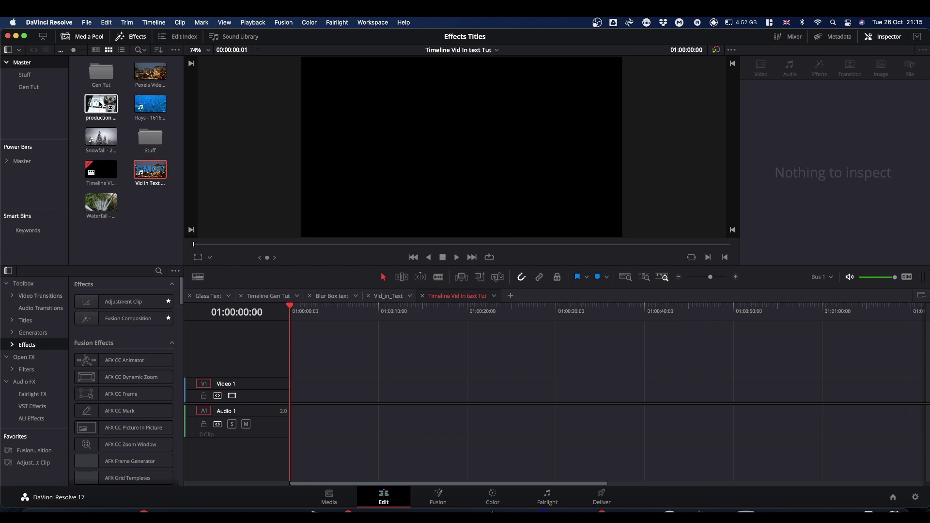
drag(100, 104, 291, 396)
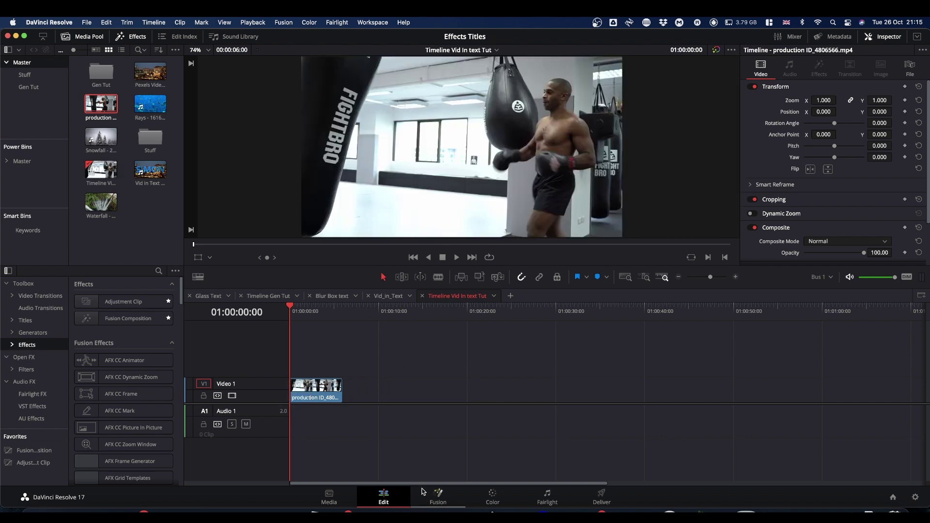
click(438, 497)
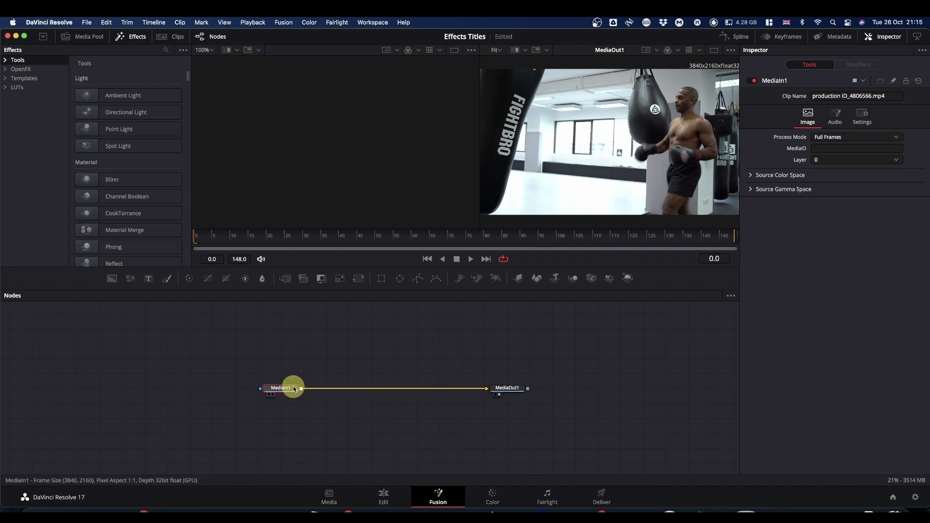
- Spread MediaIn1 to the left and MediaOut1 to the right in the node graph
drag(294, 388, 160, 388)
drag(510, 388, 557, 391)
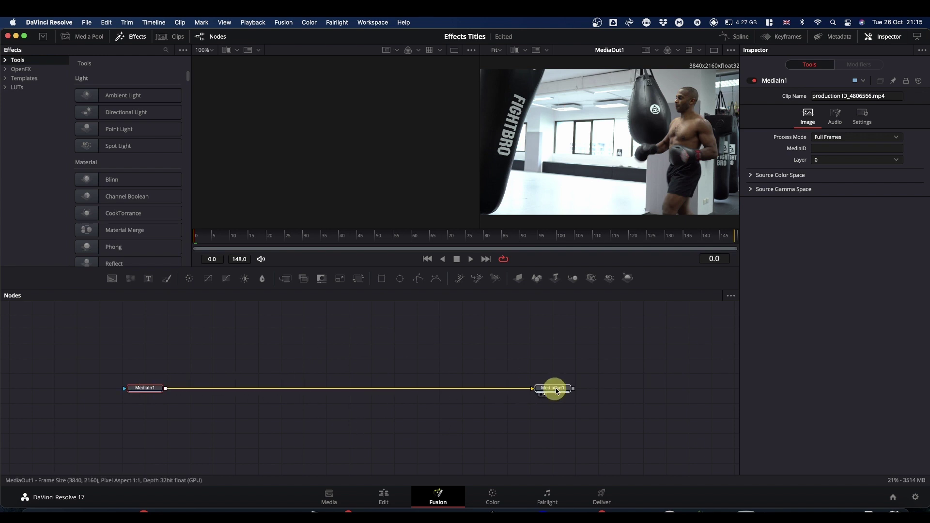
click(556, 391)
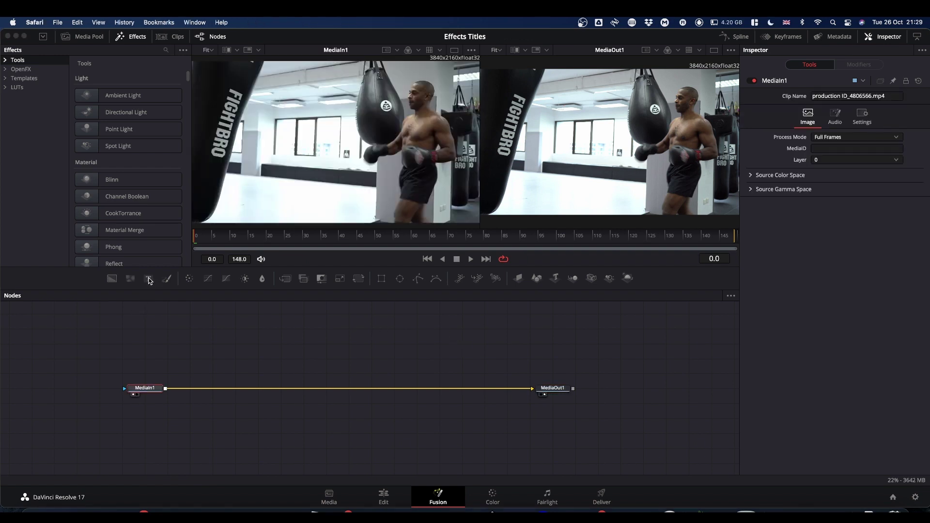
- Add a Text1 node onto the link and set Merge1's operator to In
click(150, 281)
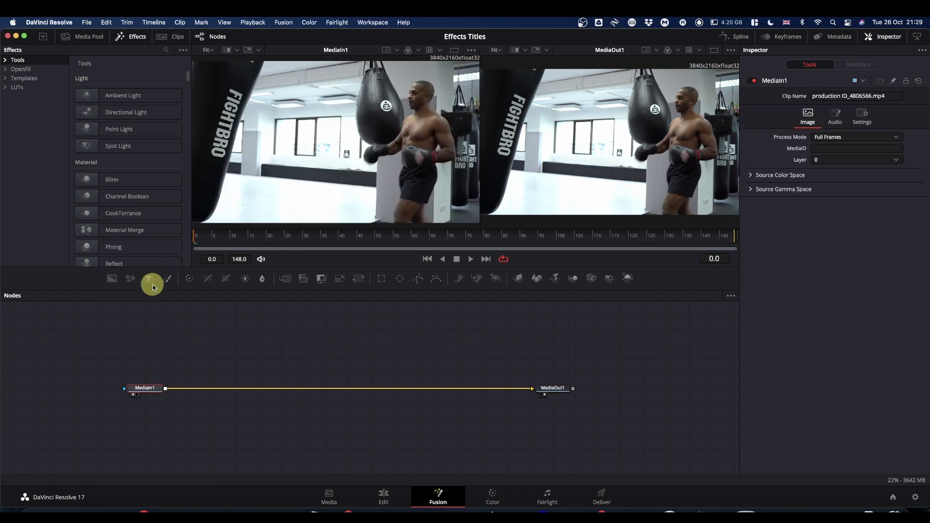
drag(244, 342, 165, 391)
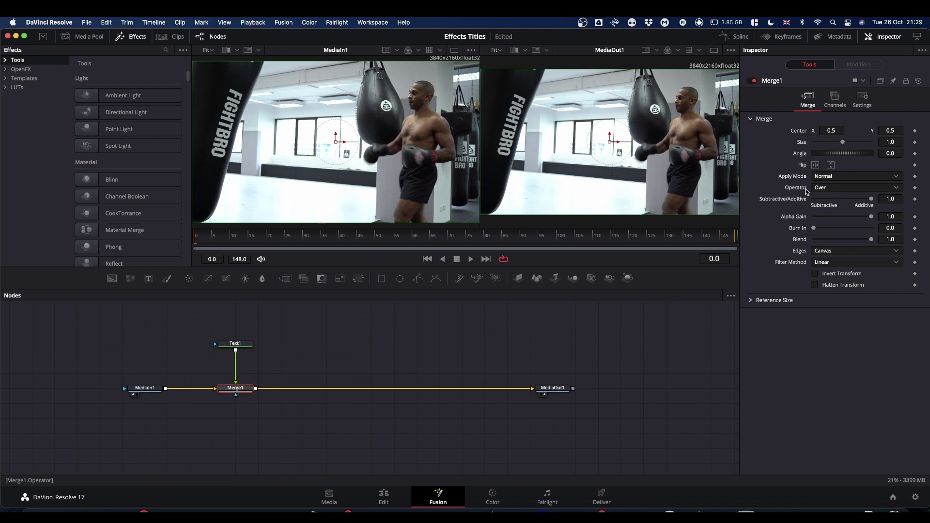
click(832, 191)
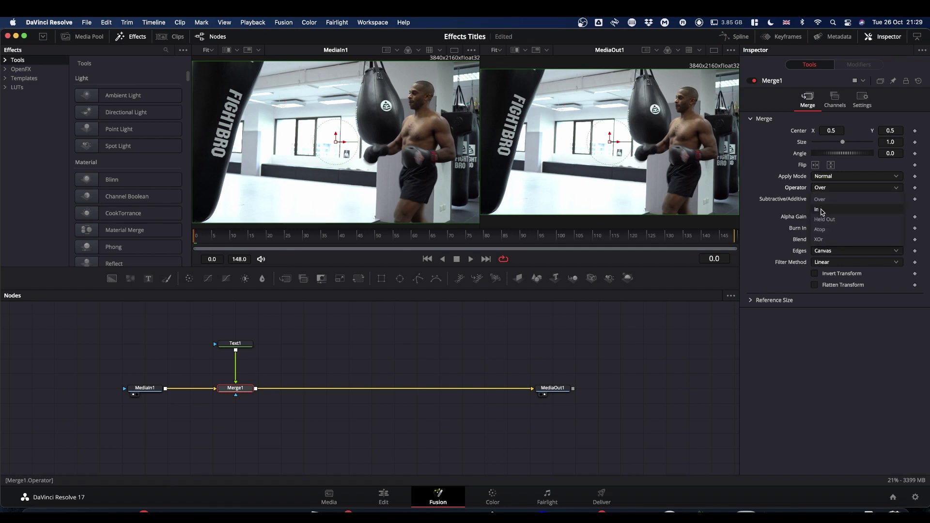
click(822, 209)
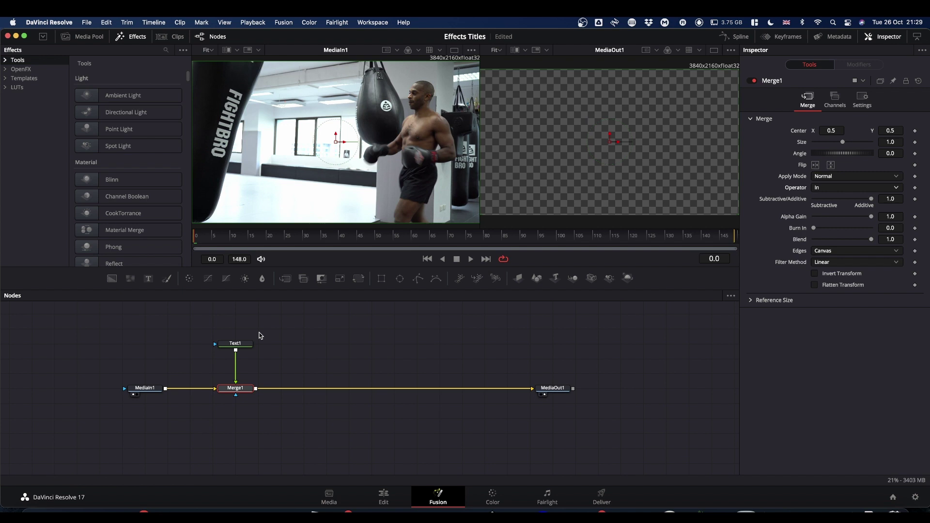
- Enter 'SIMON' as the Text1 title and enlarge its Size to about 0.374
click(235, 343)
click(789, 178)
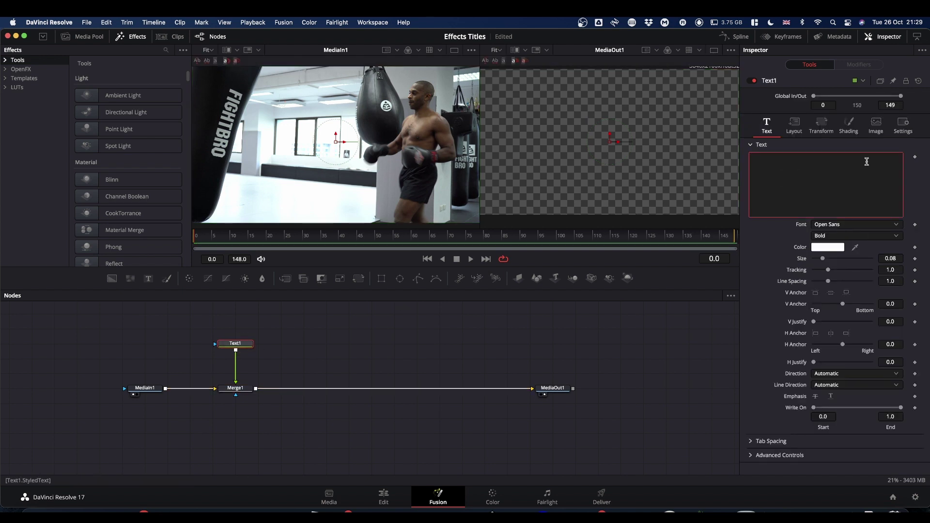
text(SIMON)
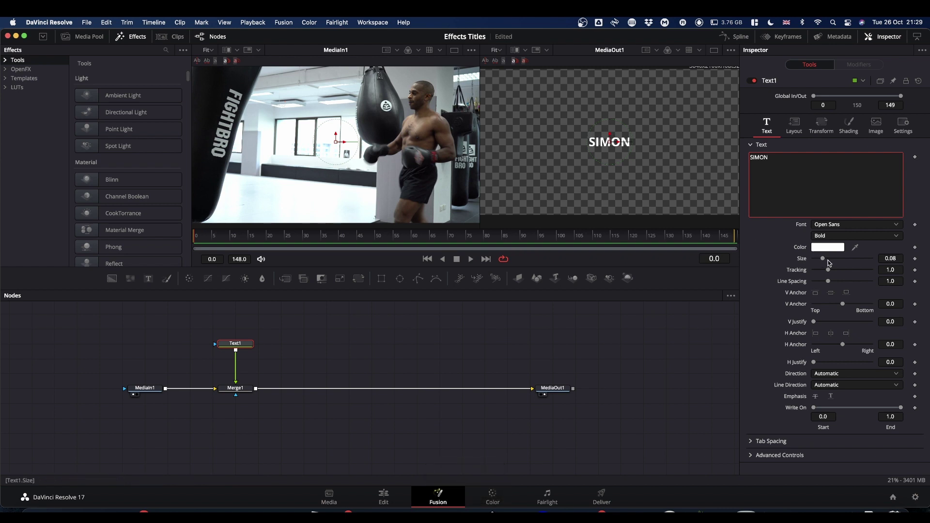
drag(825, 260, 856, 259)
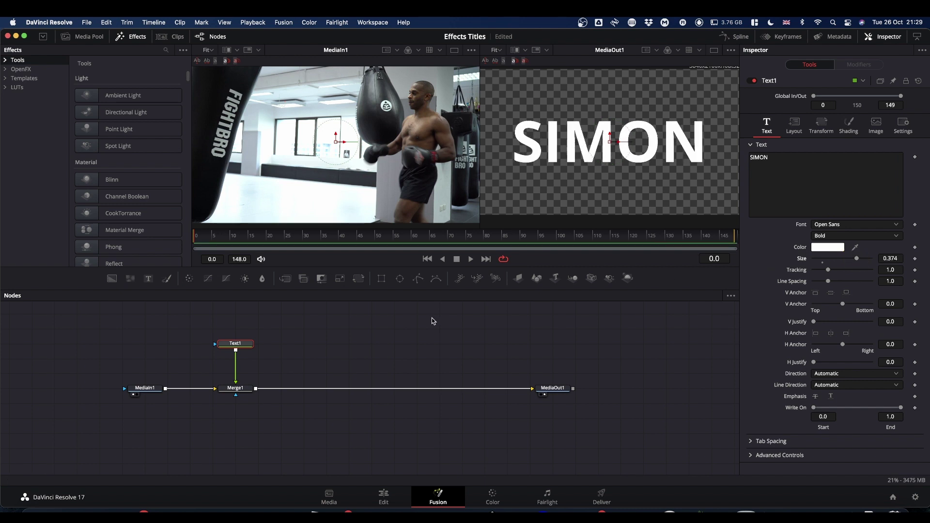
- Swap Merge1's inputs with Cmd+T so the video fills SIMON, then preview playback
click(239, 391)
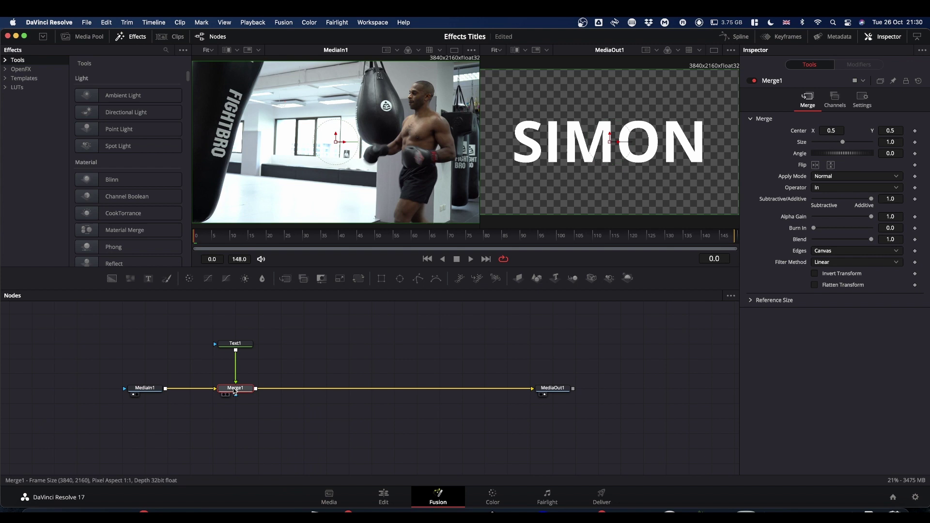
key(super+t)
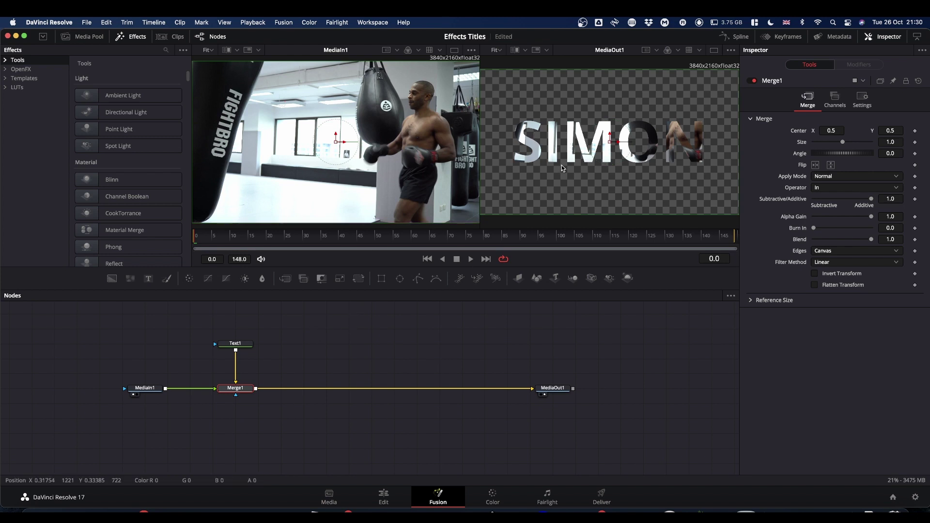
key(space)
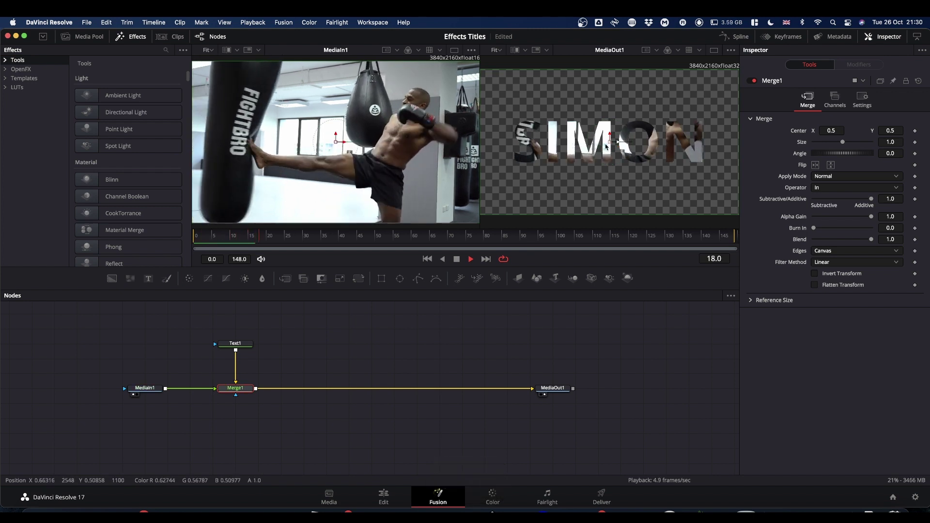
key(space)
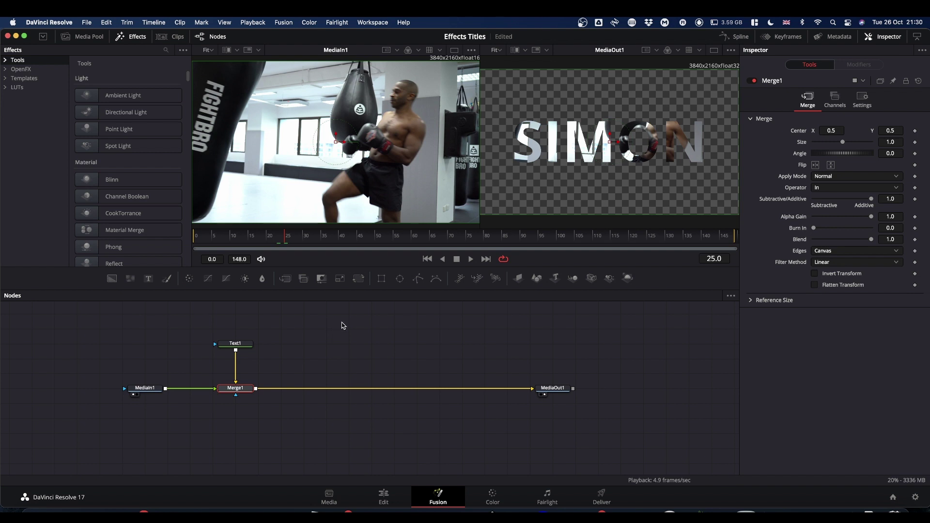
- Add a Background node with a white colour
click(346, 335)
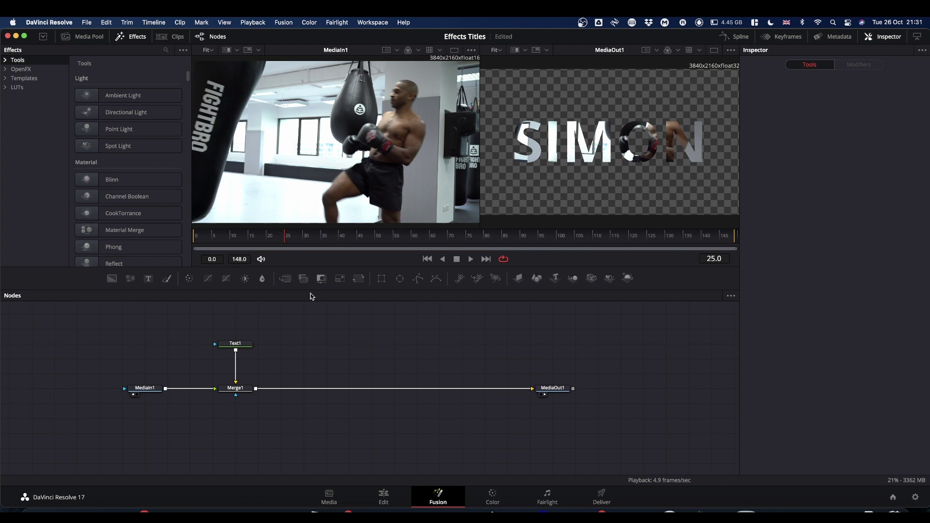
drag(111, 279, 305, 364)
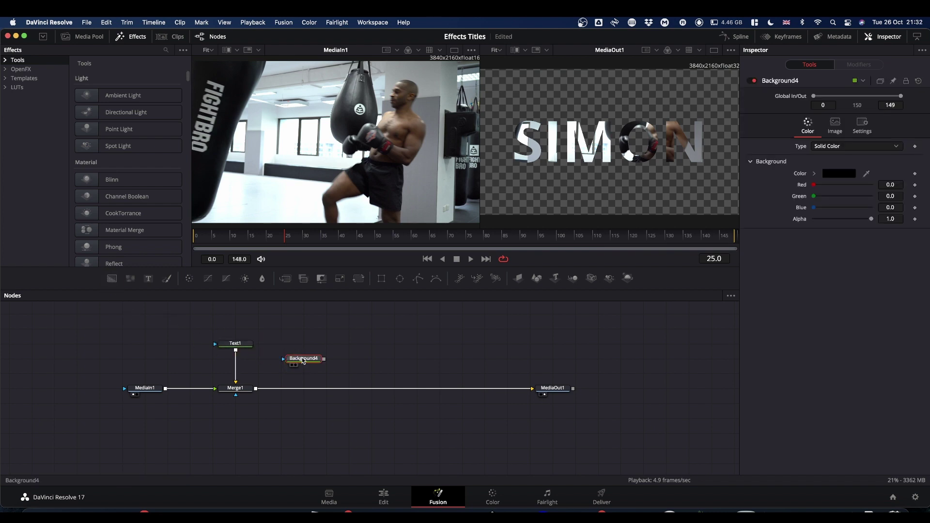
click(814, 176)
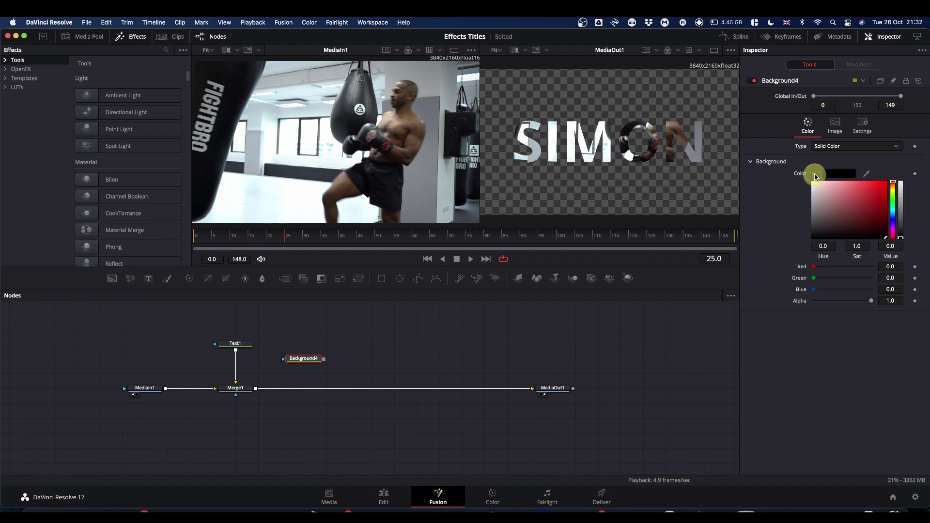
click(814, 183)
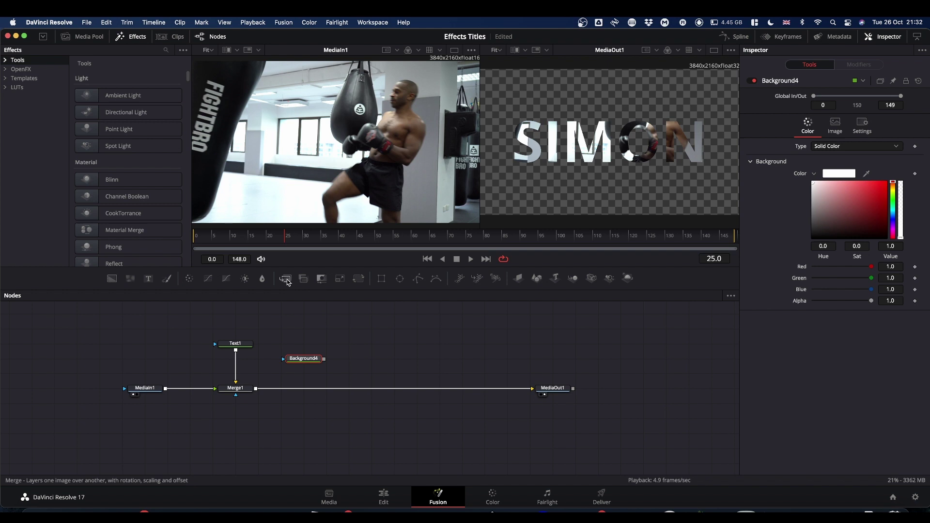
- Add Merge2 after Merge1, feed Background4 into it, mask it with Text1, and save
drag(287, 281, 333, 391)
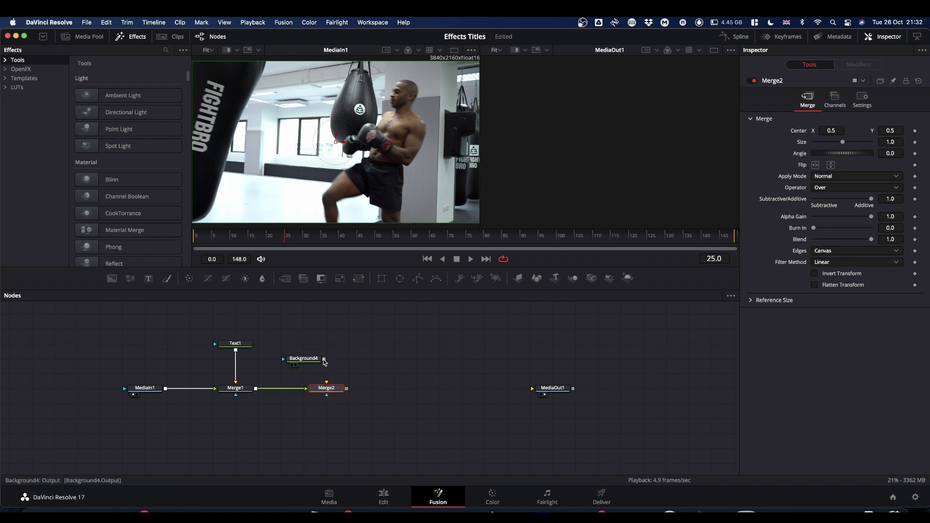
drag(323, 358, 539, 191)
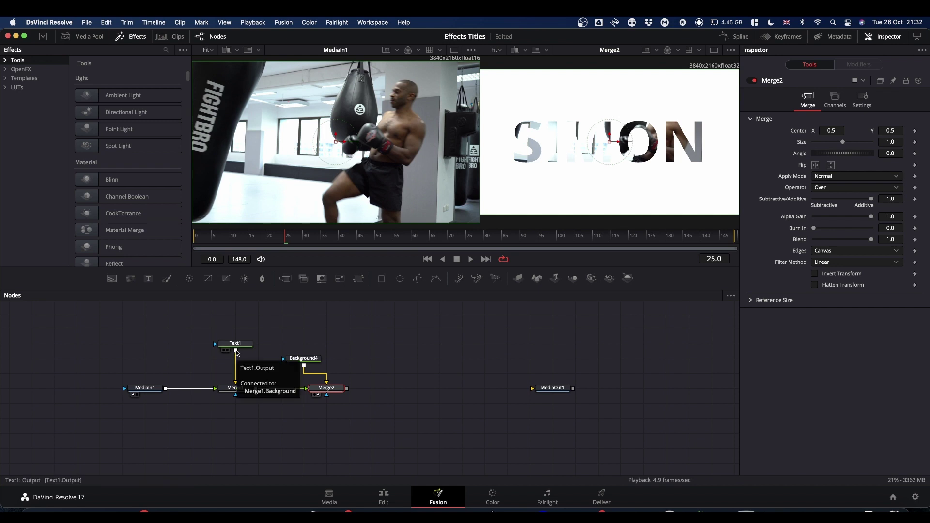
click(236, 351)
drag(237, 352, 284, 360)
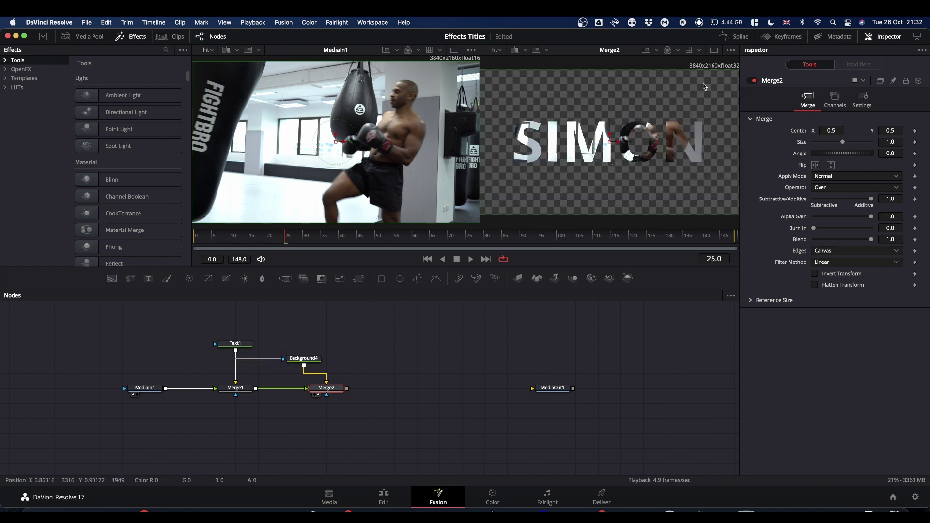
key(super+s)
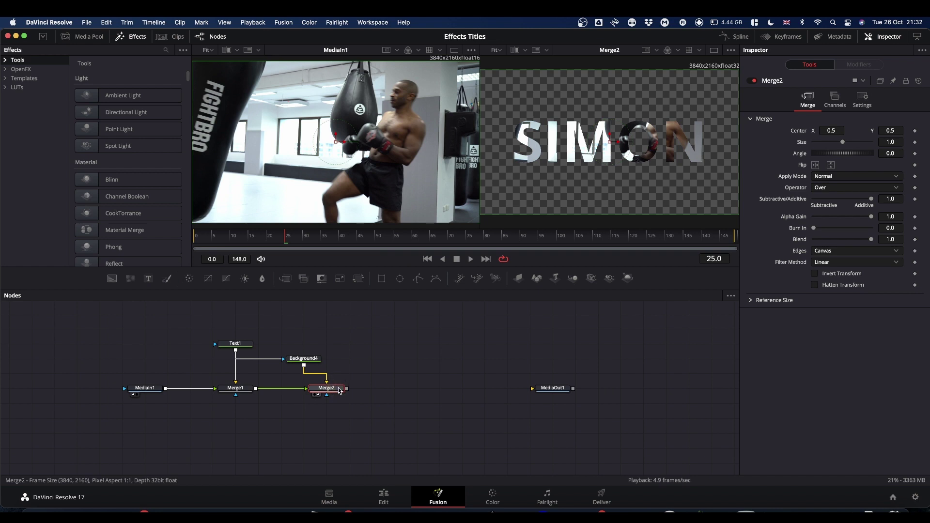
- Set Merge2's Apply Mode to Multiply and make Background4 red
click(823, 177)
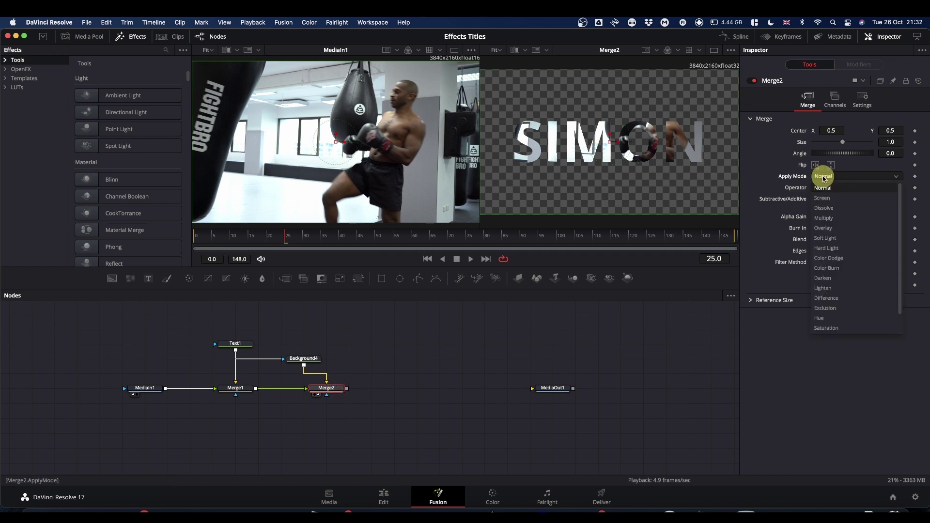
click(824, 218)
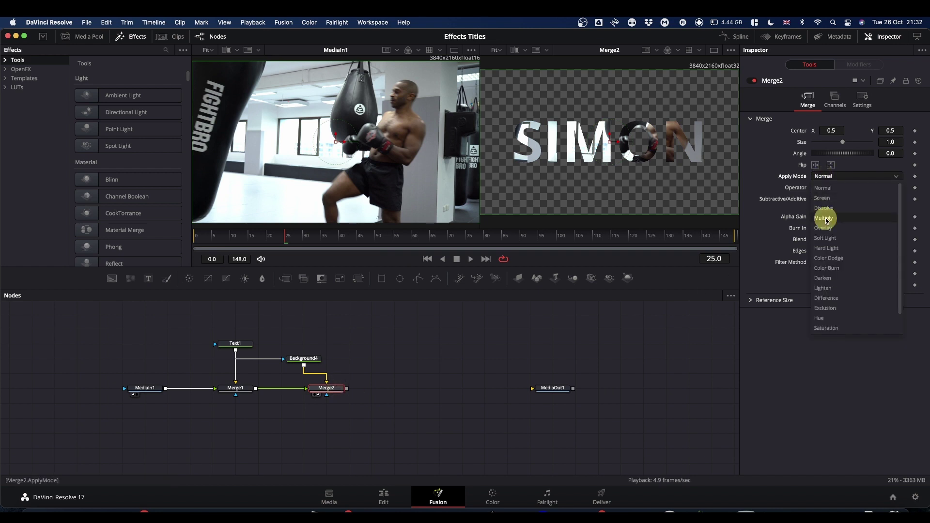
click(314, 359)
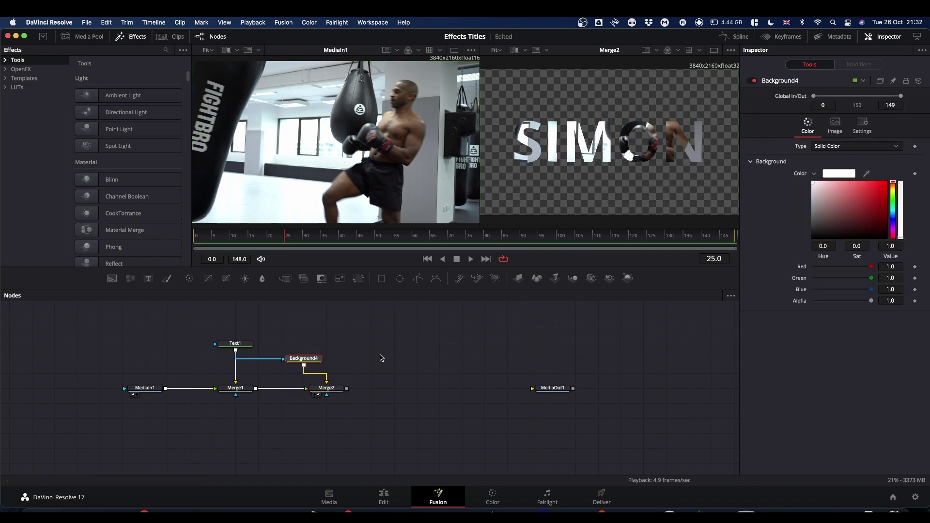
drag(834, 225, 871, 203)
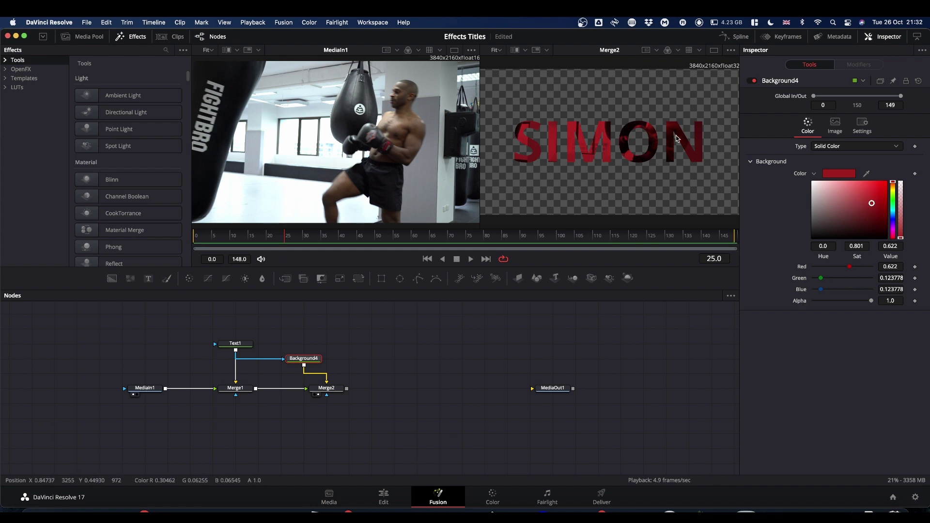
drag(321, 393, 298, 393)
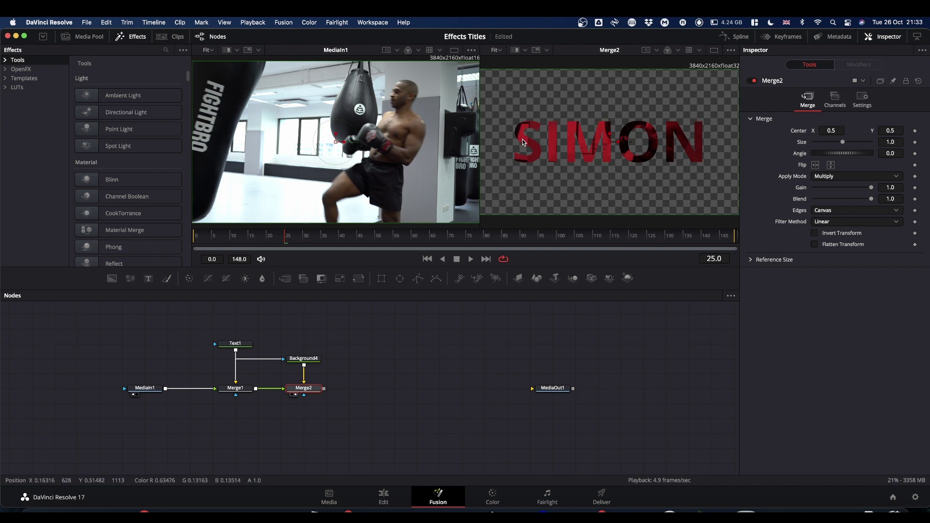
- Copy Text1 and paste it as an instance beside it, viewing it in the left viewer
click(237, 343)
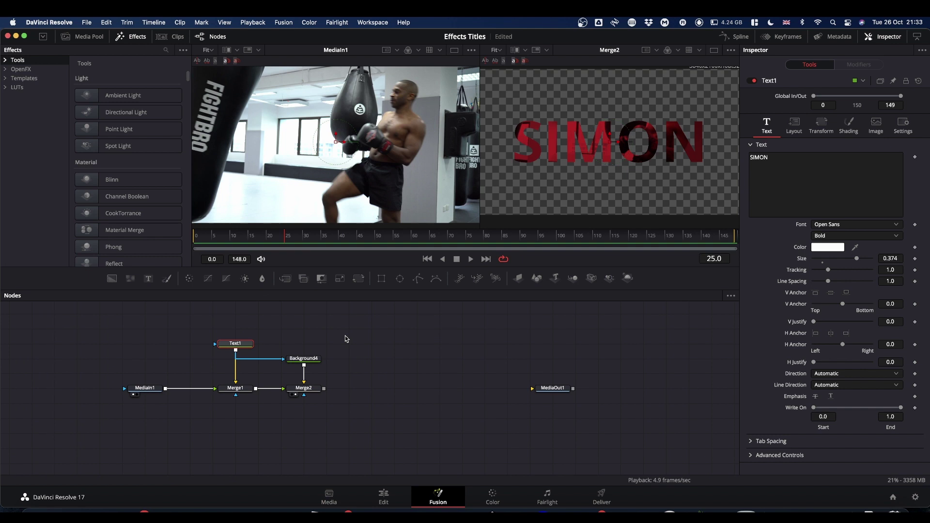
key(cmd+c)
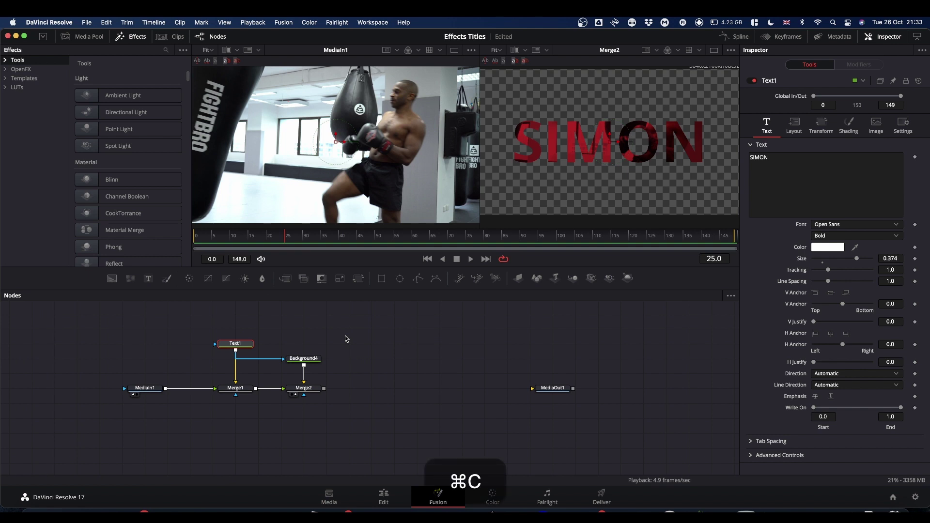
click(360, 338)
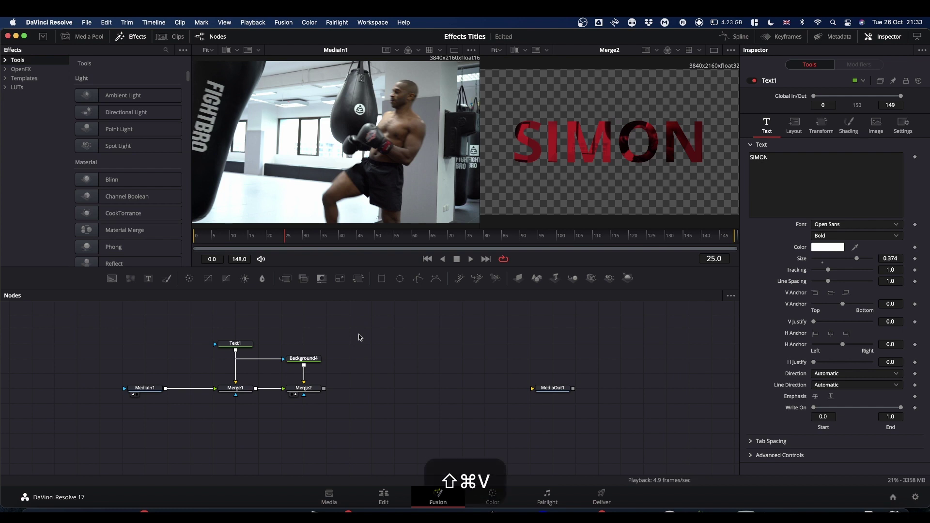
drag(354, 331, 359, 340)
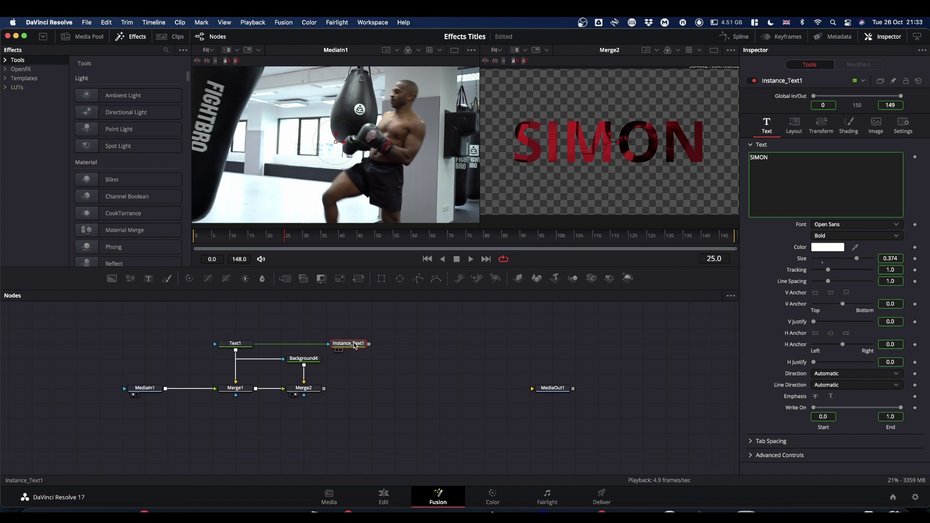
click(336, 350)
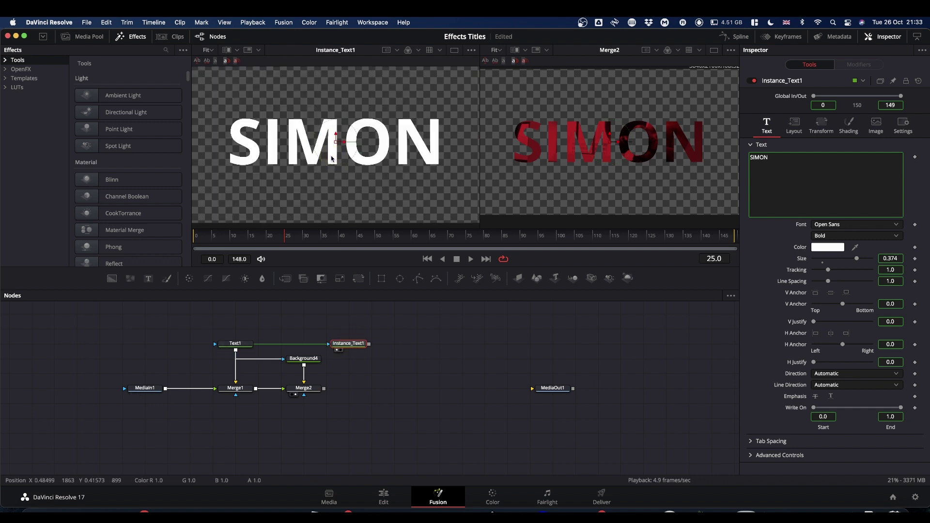
- Replace Text1's 'SIMON' with 'DaVinci' and 'Resolve' on two lines
click(233, 343)
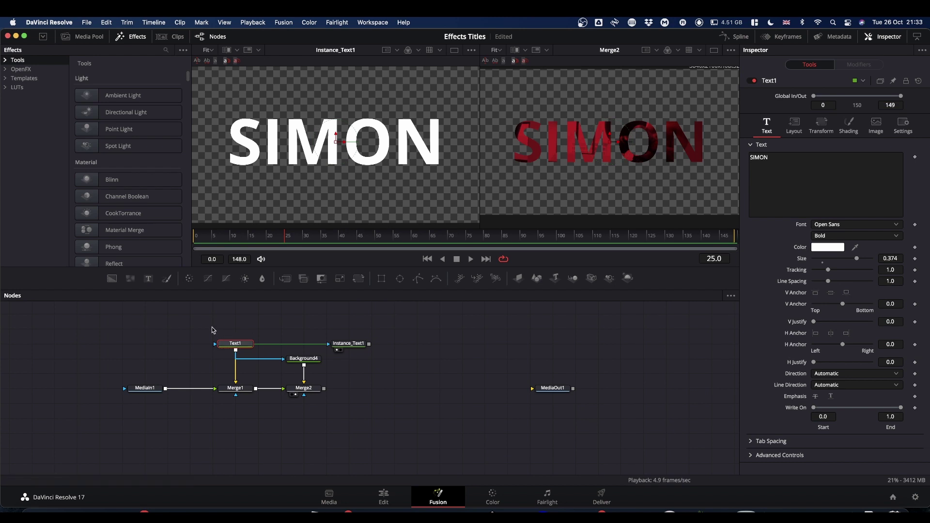
click(808, 164)
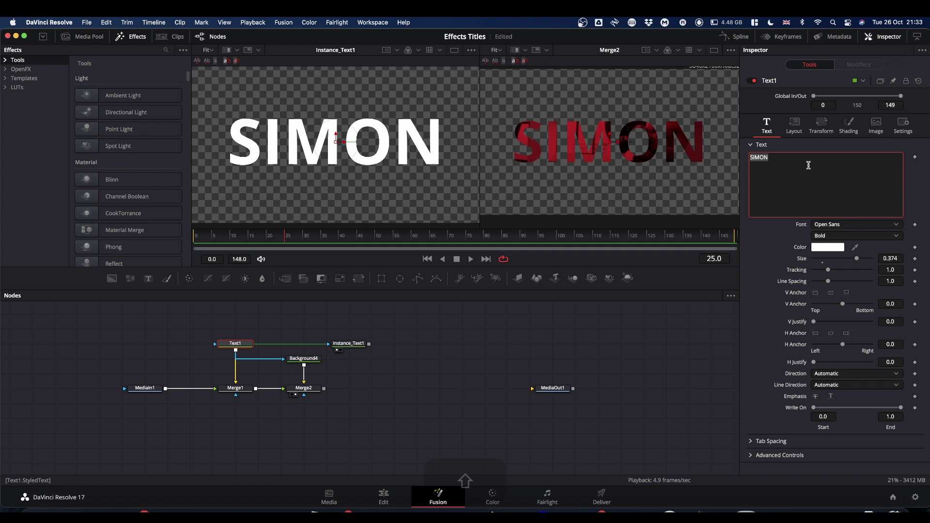
text(DaVinci)
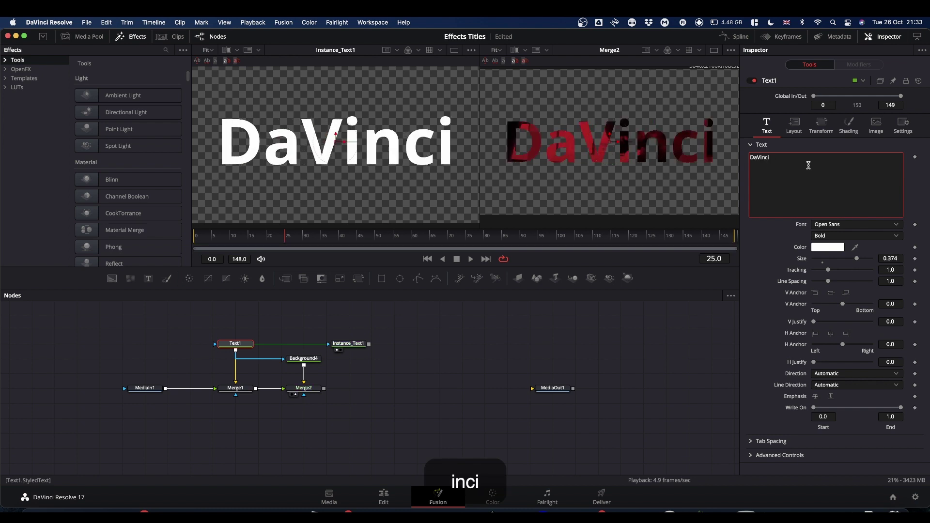
key(Return)
text(Resolve)
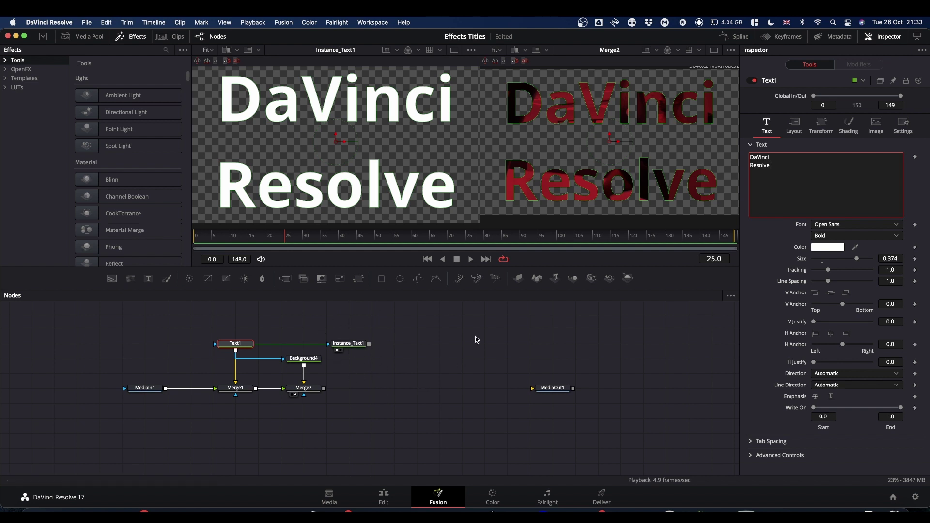
- Deinstance Instance_Text1's Appearance in Shading and set it to Text Outline
key(Escape)
click(349, 344)
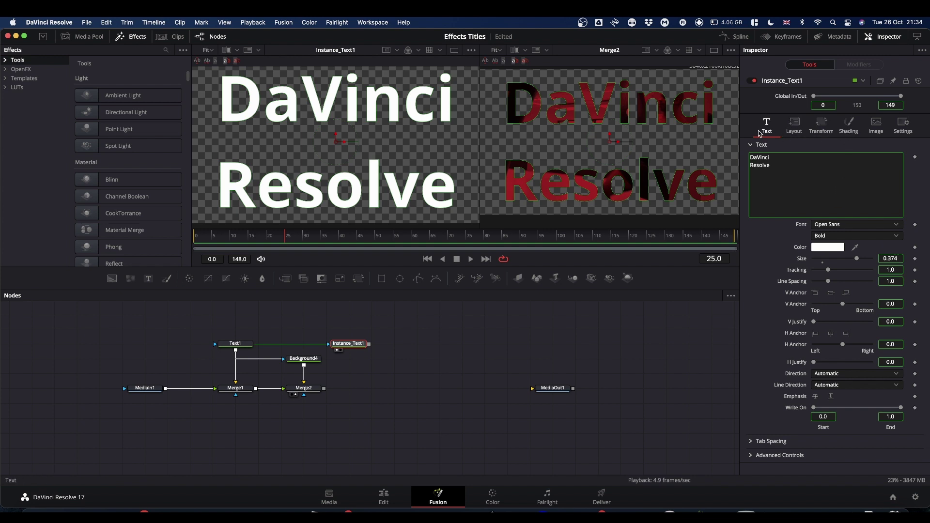
click(850, 127)
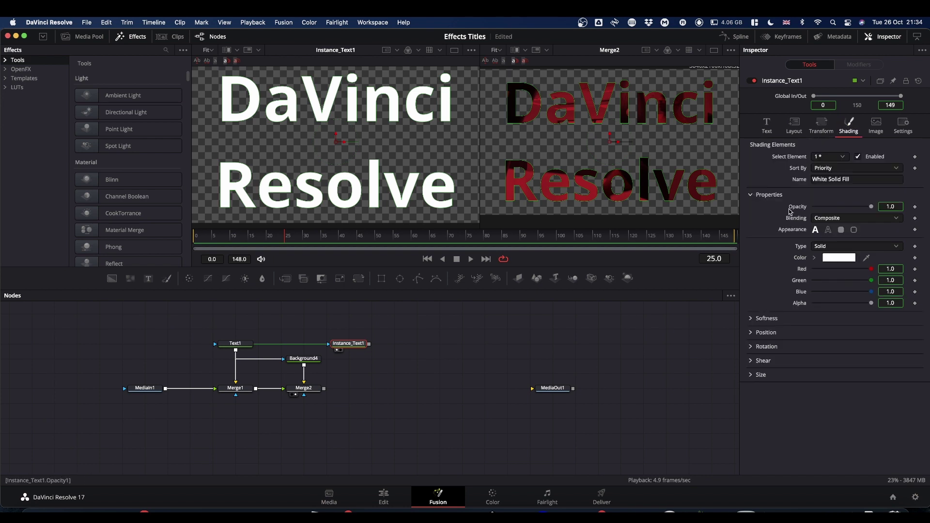
right_click(790, 233)
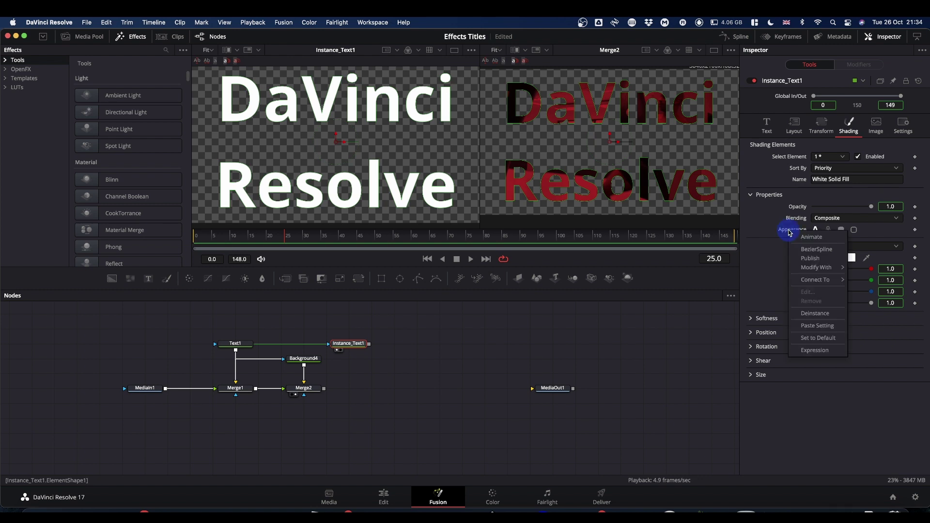
click(807, 314)
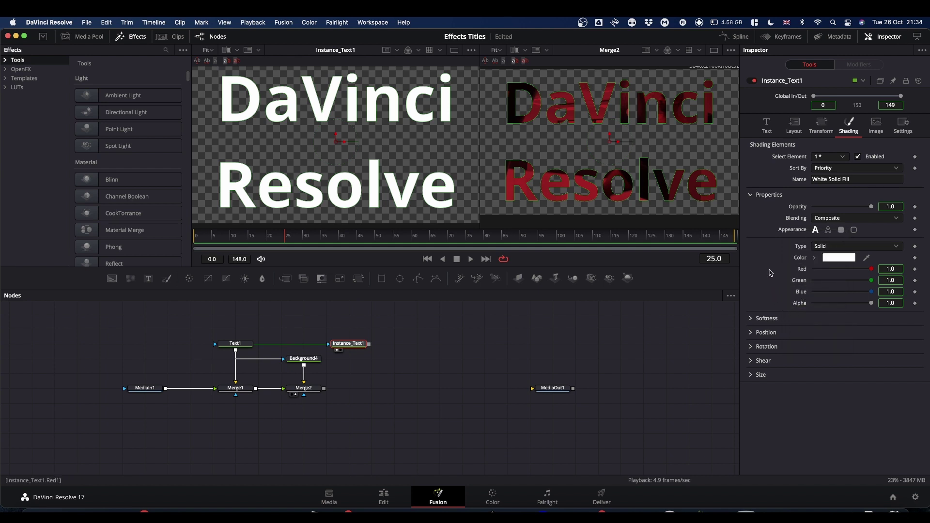
click(829, 231)
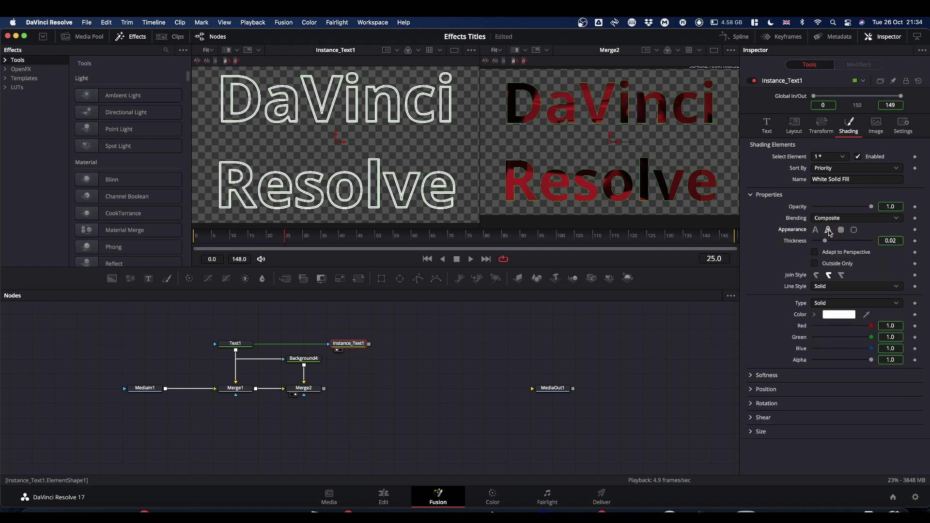
- Deinstance Instance_Text1's Outside Only, Thickness and outline colour settings from Text1
right_click(836, 266)
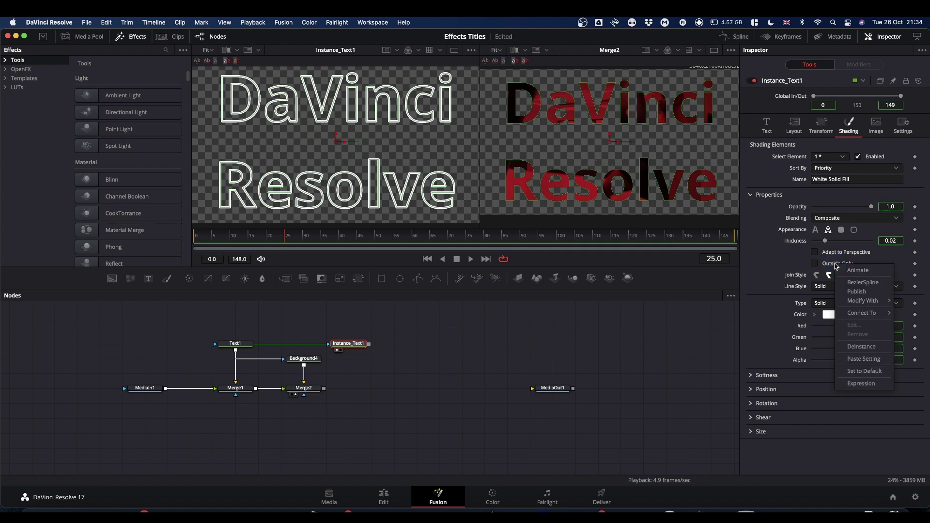
click(867, 346)
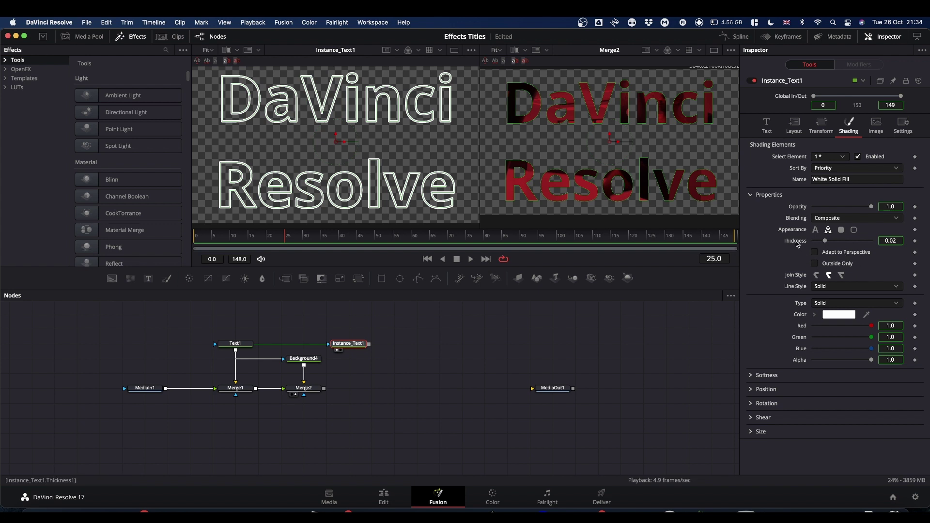
right_click(795, 240)
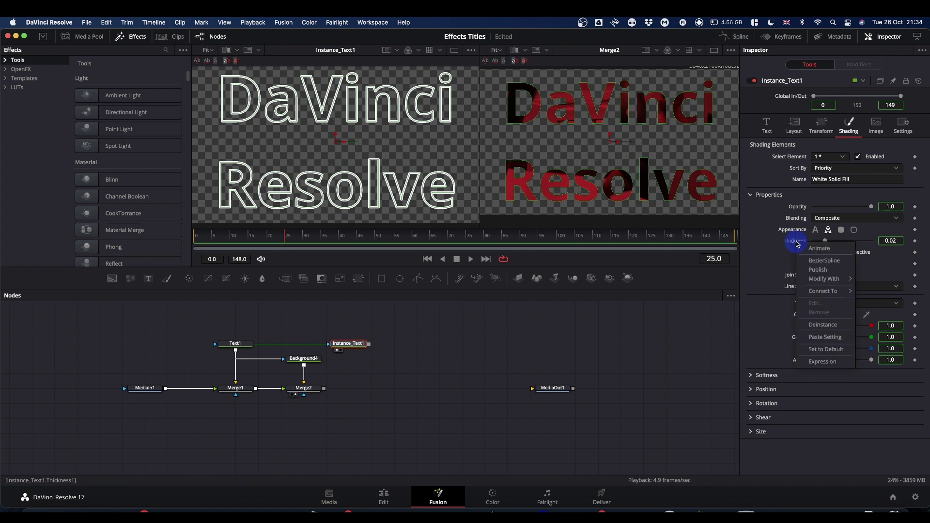
click(823, 324)
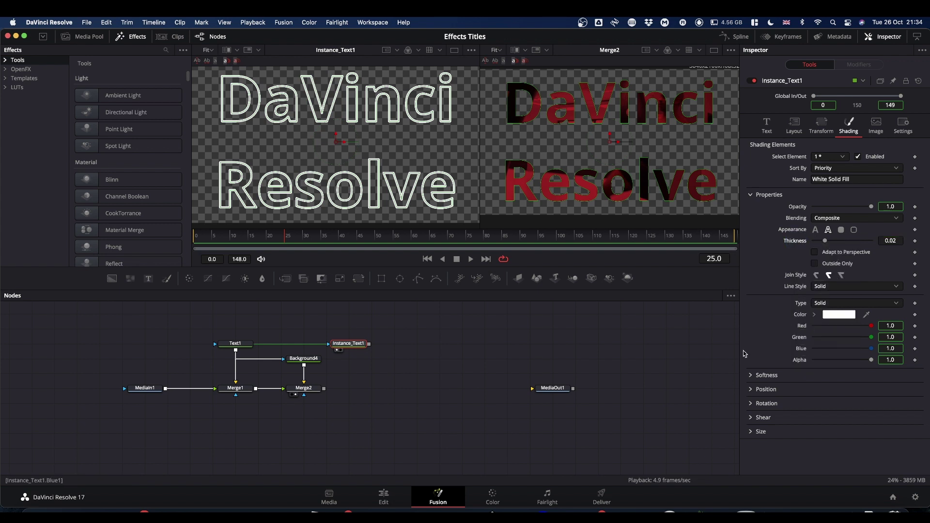
right_click(802, 329)
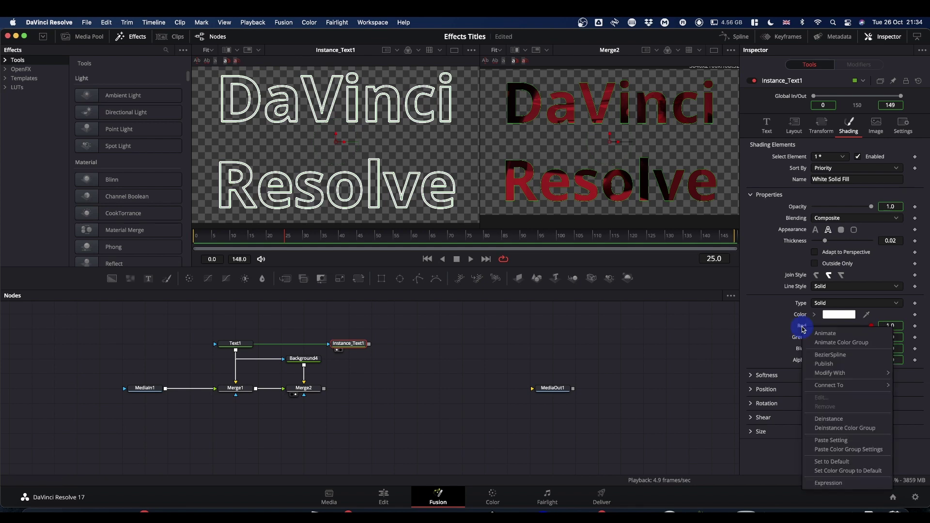
click(853, 428)
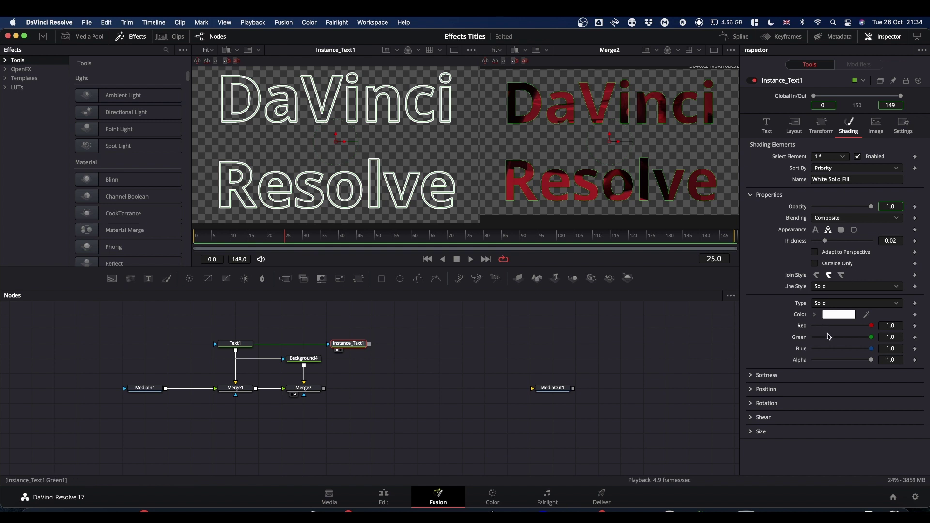
- Set the outline colour to orange (Red 1.0, Green 0.614, Alpha 1.0) and link Instance_Text1 into the chain
click(814, 314)
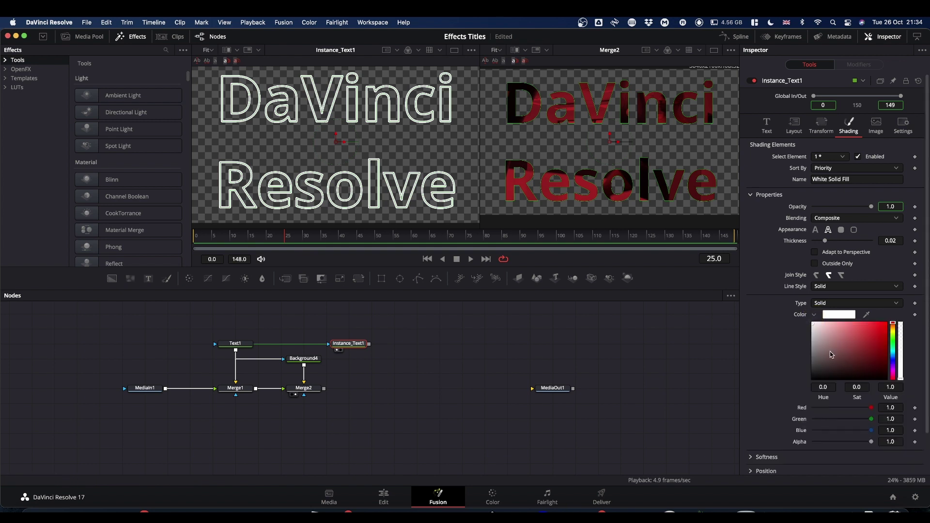
drag(837, 348, 812, 388)
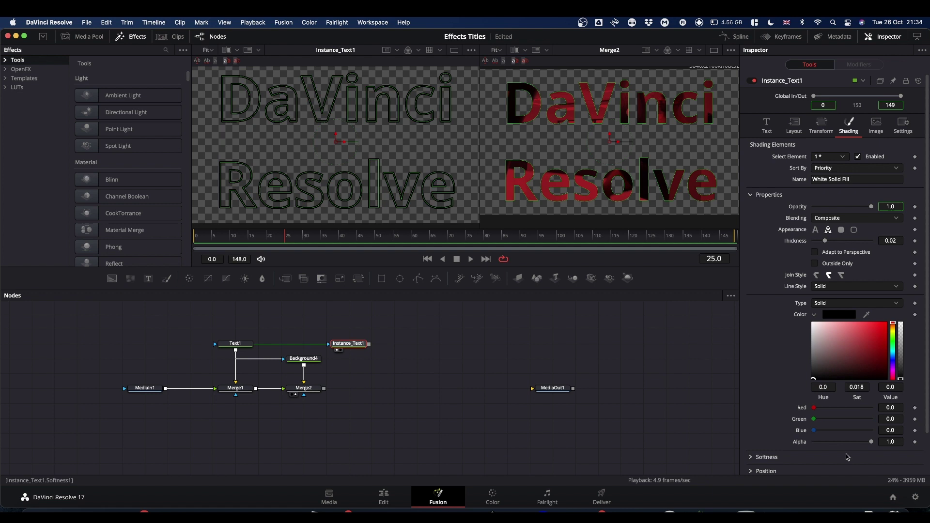
drag(867, 444, 759, 446)
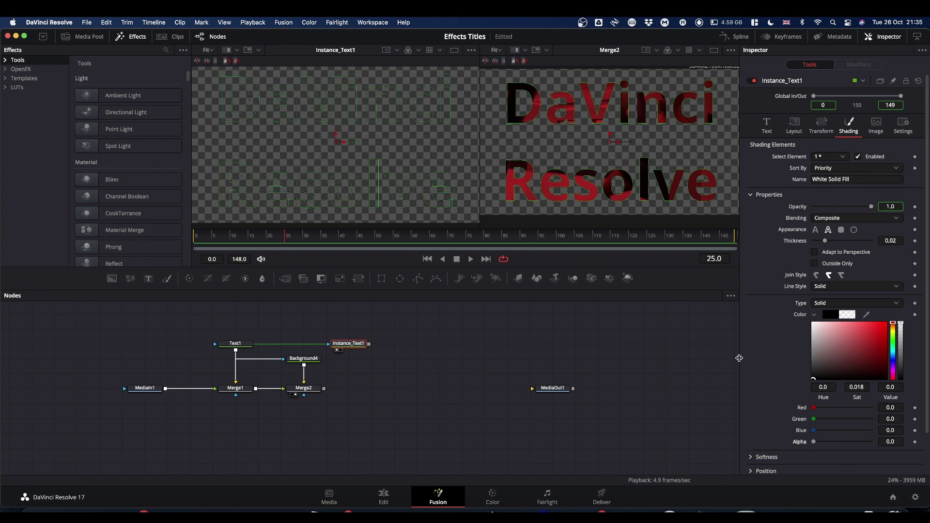
drag(816, 442, 923, 439)
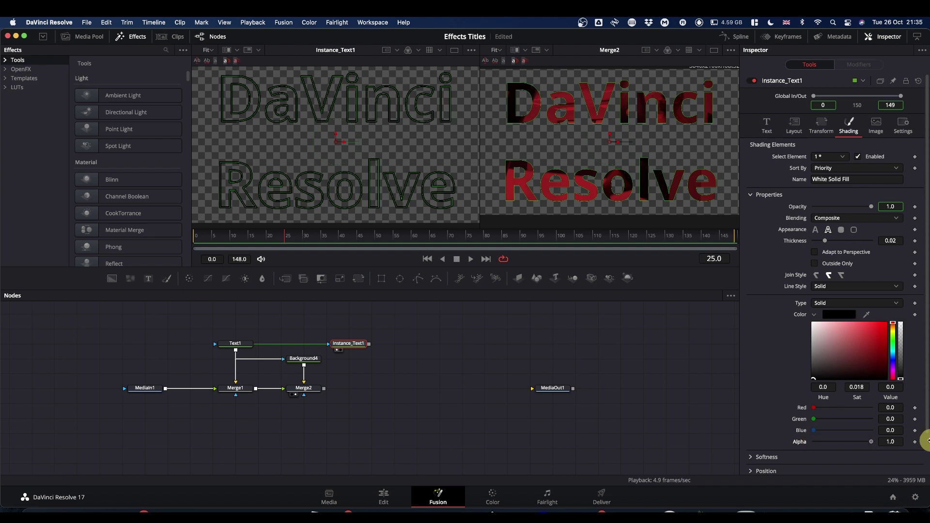
drag(818, 410, 872, 408)
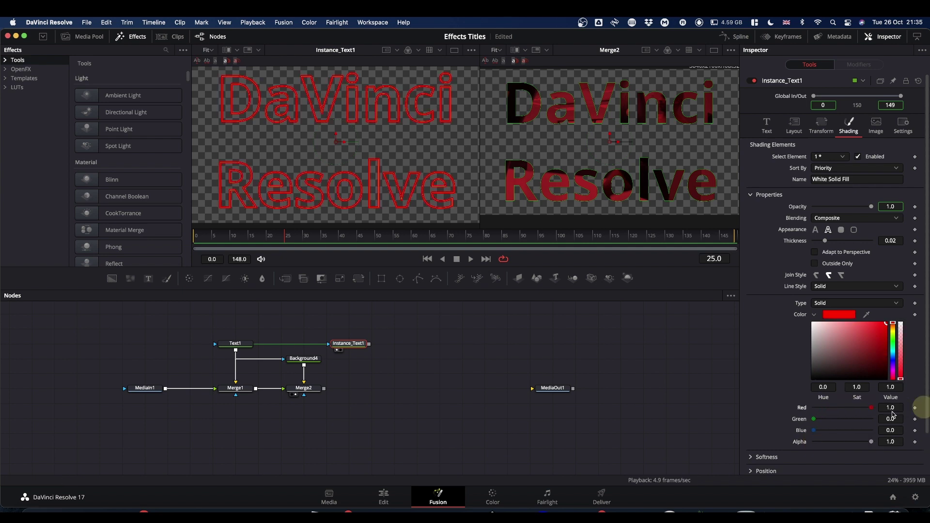
drag(817, 422, 849, 420)
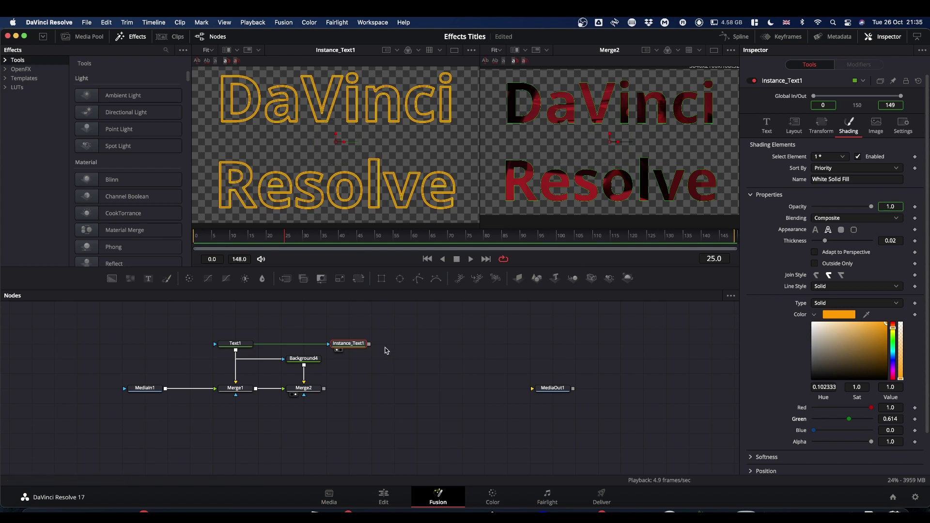
drag(369, 344, 589, 154)
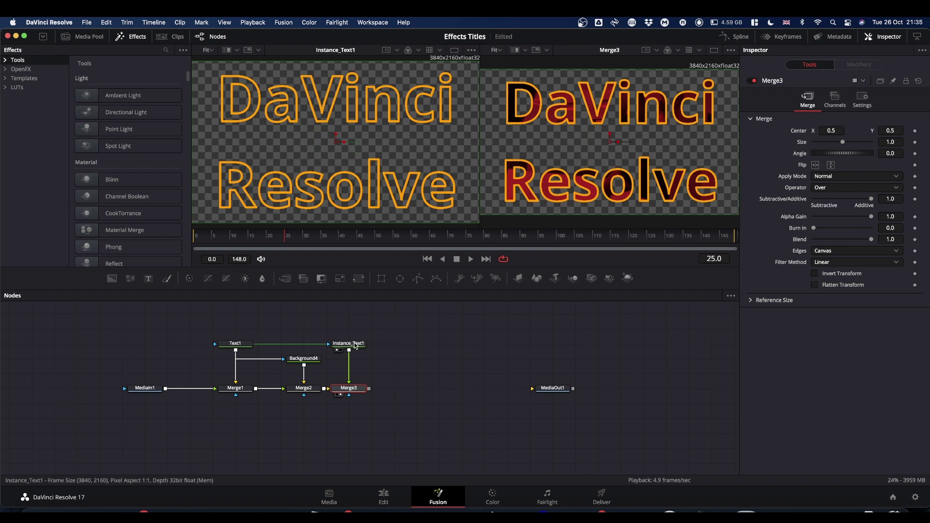
- Set Instance_Text1's Thickness to 0.01 with Outside Only ticked, and wire Merge3 into MediaOut1
click(354, 341)
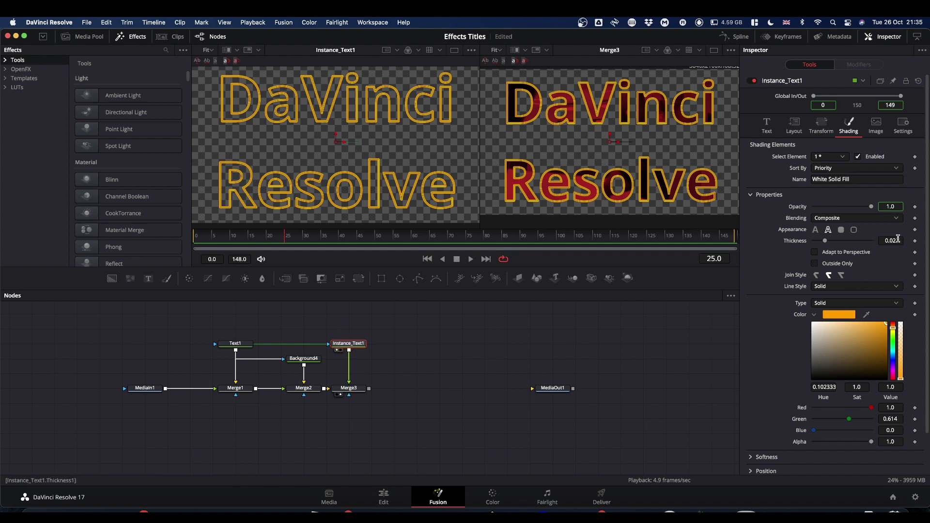
drag(896, 241, 851, 241)
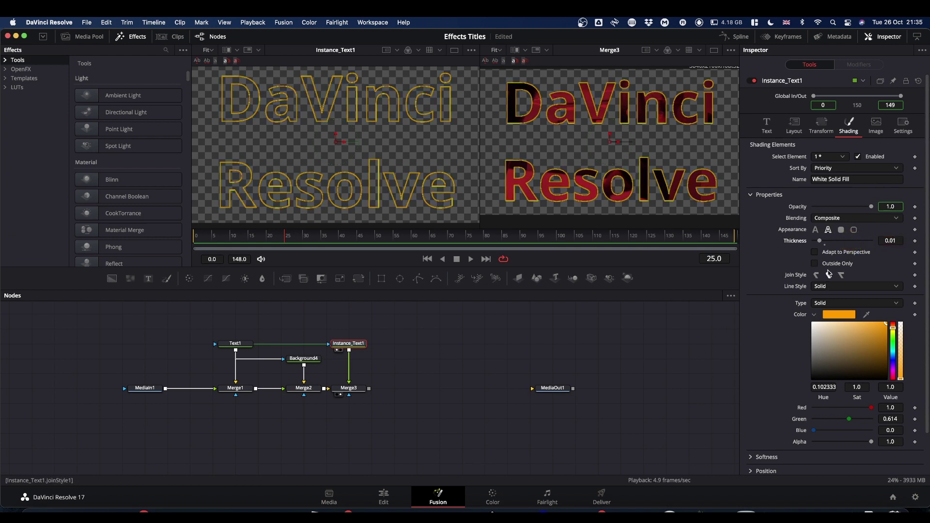
click(815, 264)
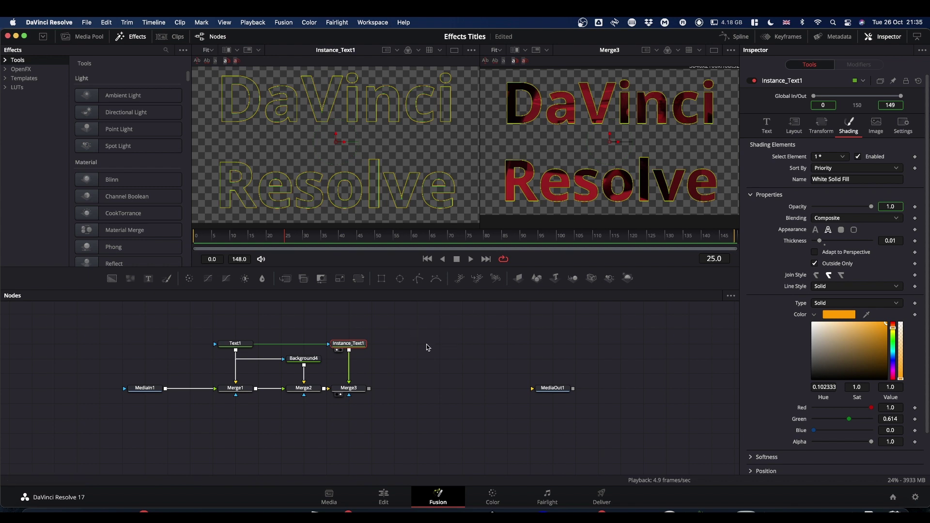
drag(369, 390, 555, 388)
- Move the title clip up to Video 2 and place the Rays underwater clip on Video 1
key(2)
click(386, 497)
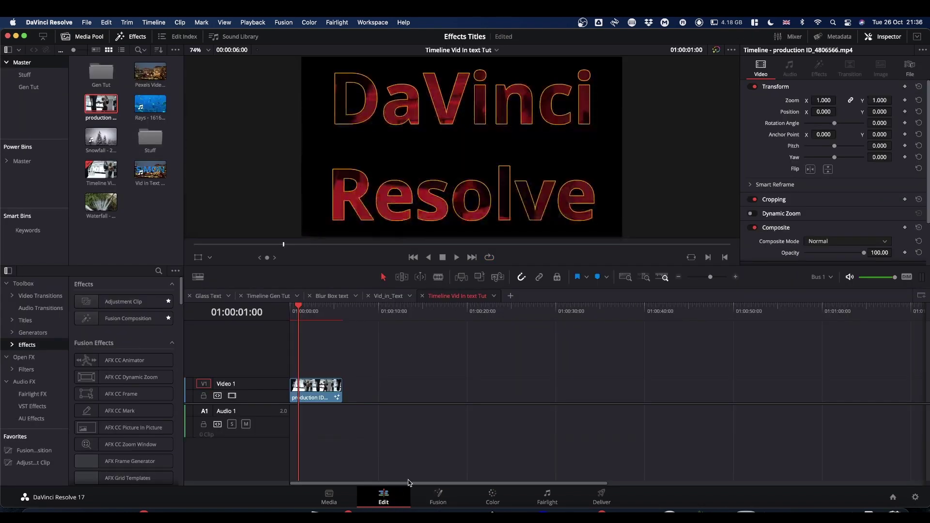
drag(330, 392, 331, 366)
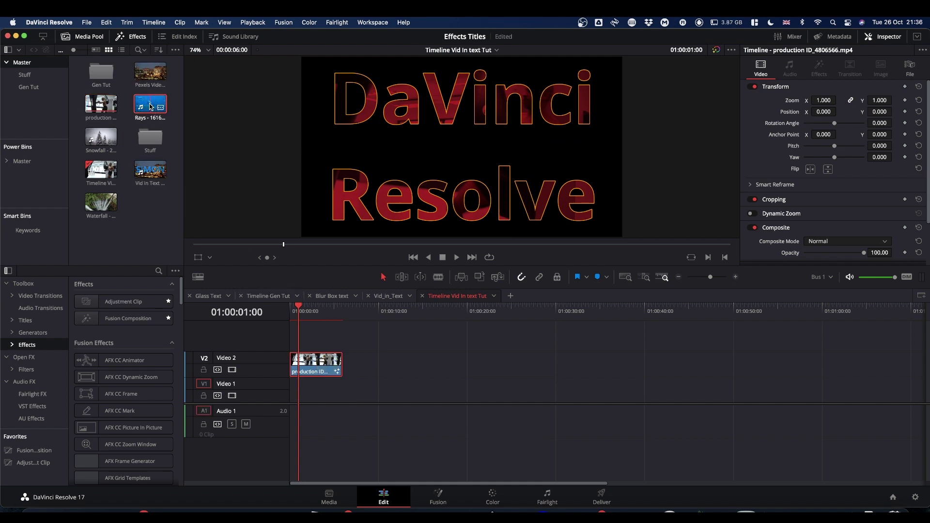
drag(150, 104, 294, 431)
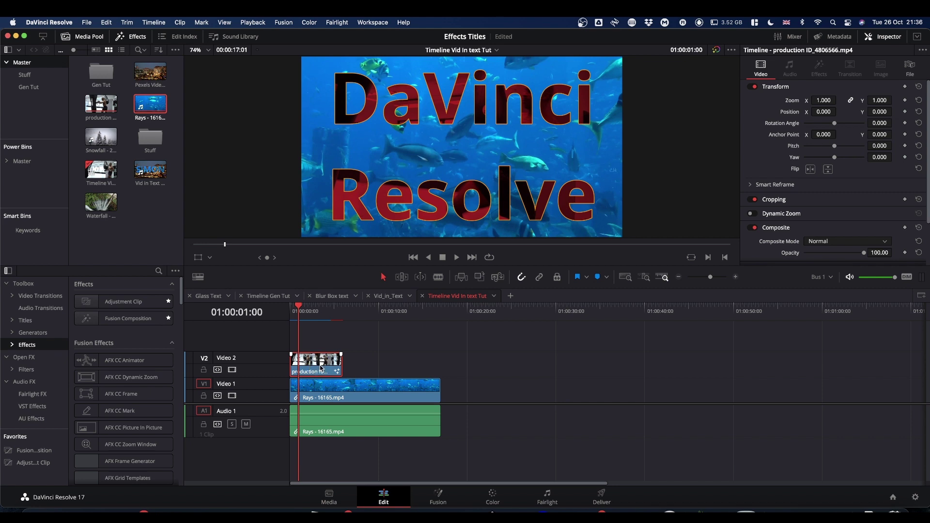
click(439, 498)
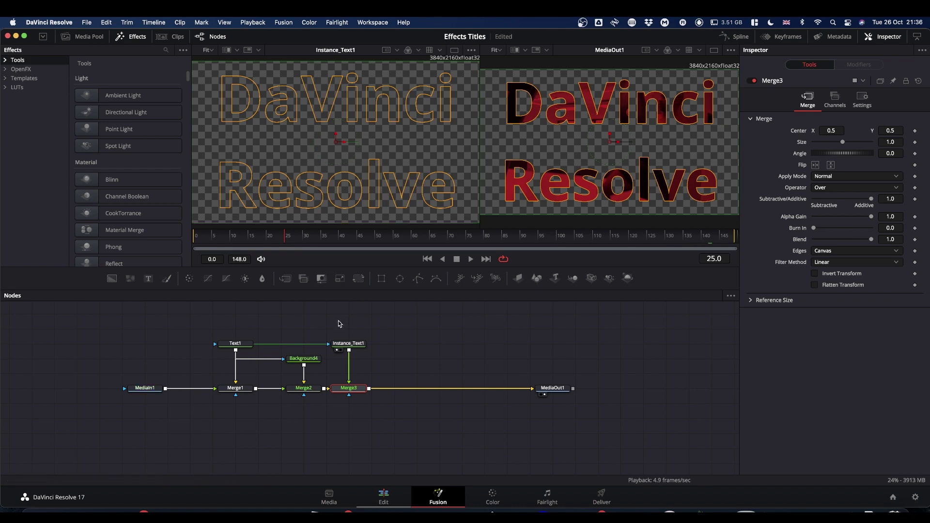
- Set Text1's Line Spacing to 0.724 and box-select all the title nodes
click(231, 345)
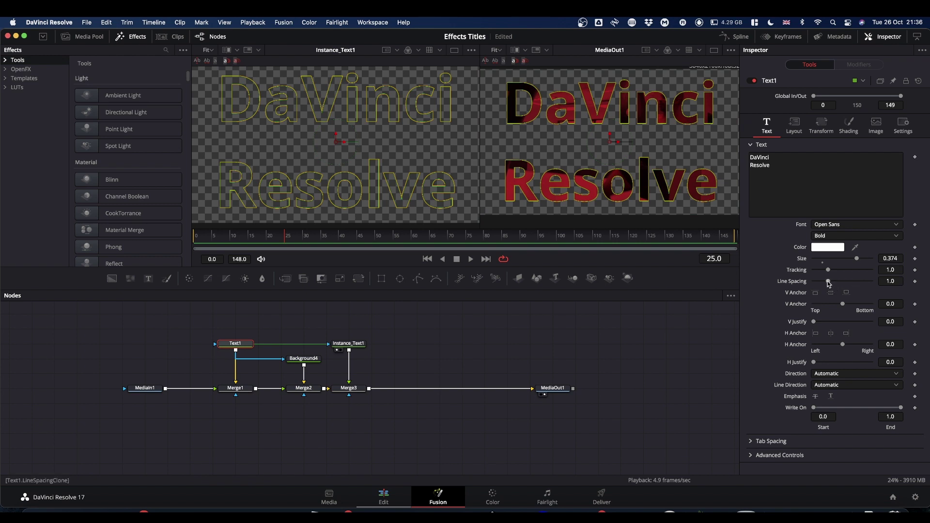
drag(828, 281, 824, 280)
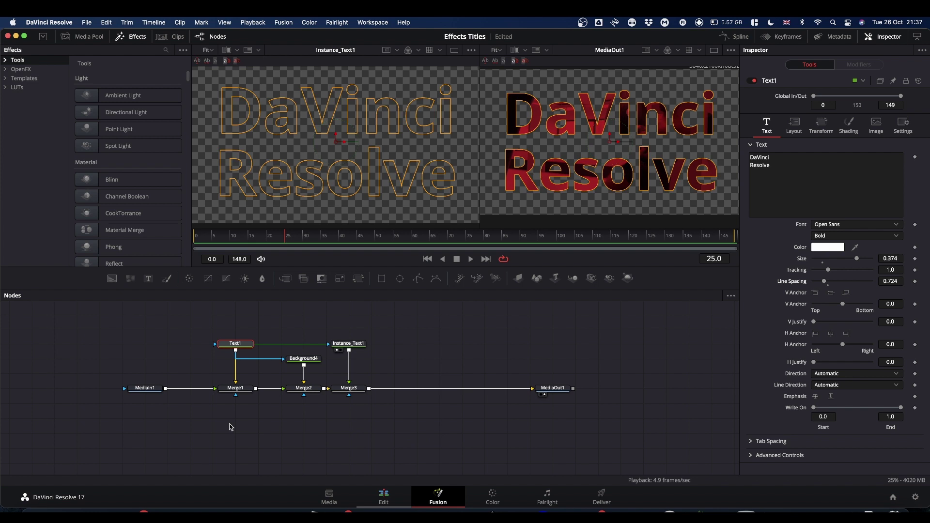
drag(196, 320, 398, 413)
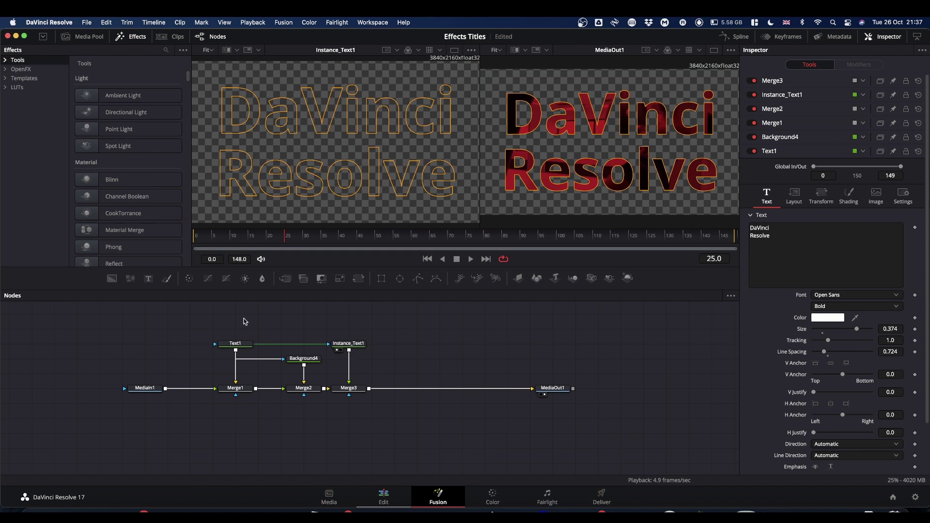
- Select Text1, Instance_Text1, Background4 and the merge nodes, then show the Macro submenu
click(236, 345)
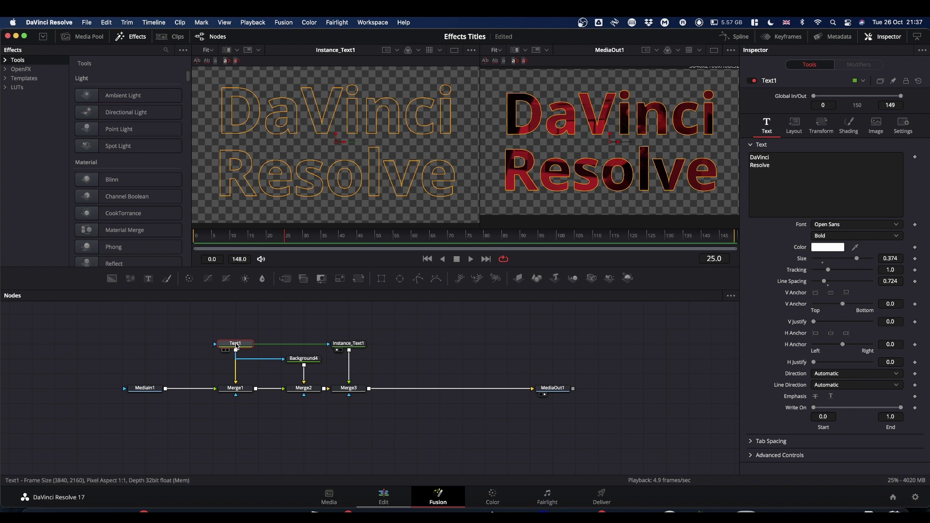
key(super)
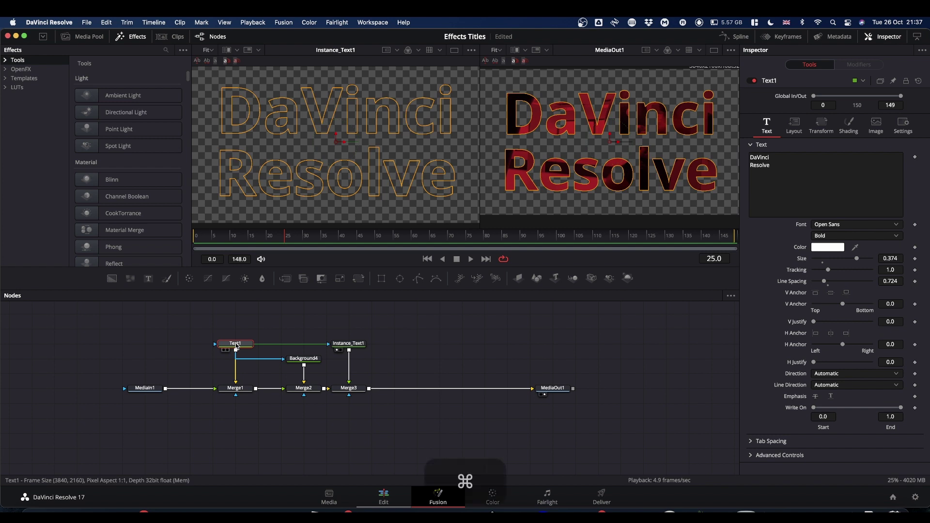
super+click(349, 343)
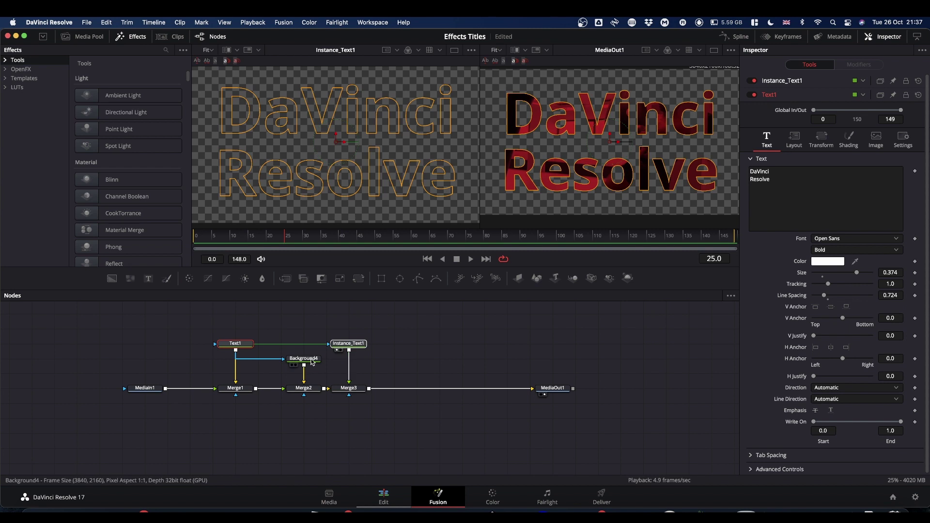
super+click(316, 365)
drag(214, 432, 381, 383)
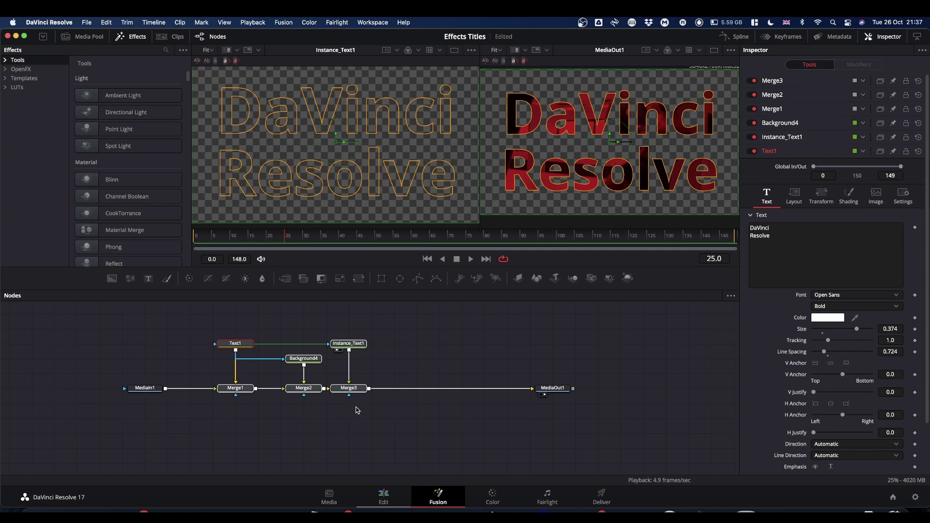
right_click(354, 388)
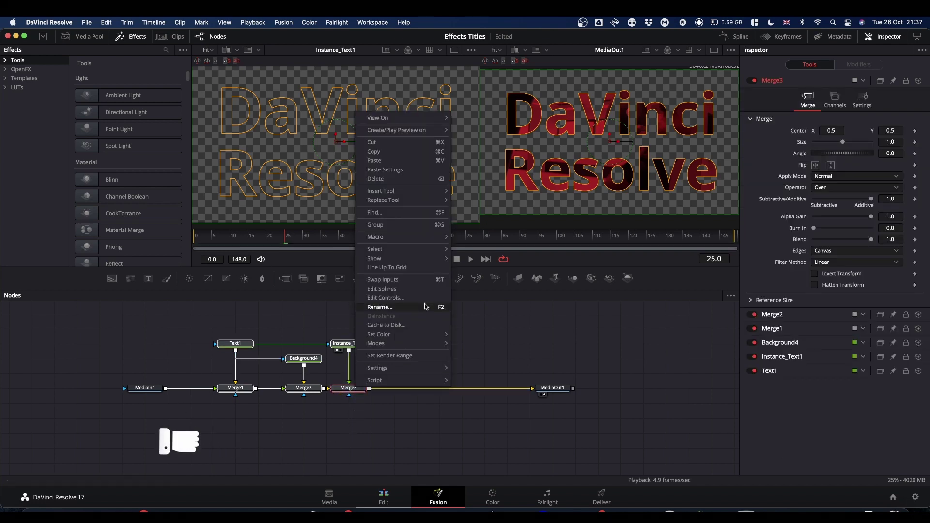
mouse_move(410, 237)
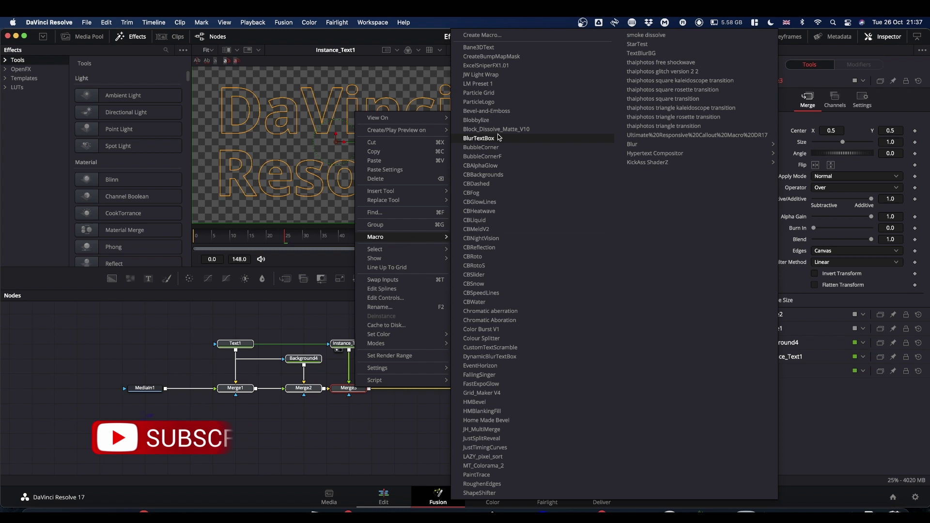
- Create a macro from the selected title nodes and name it 'Vid_In_Text'
click(479, 35)
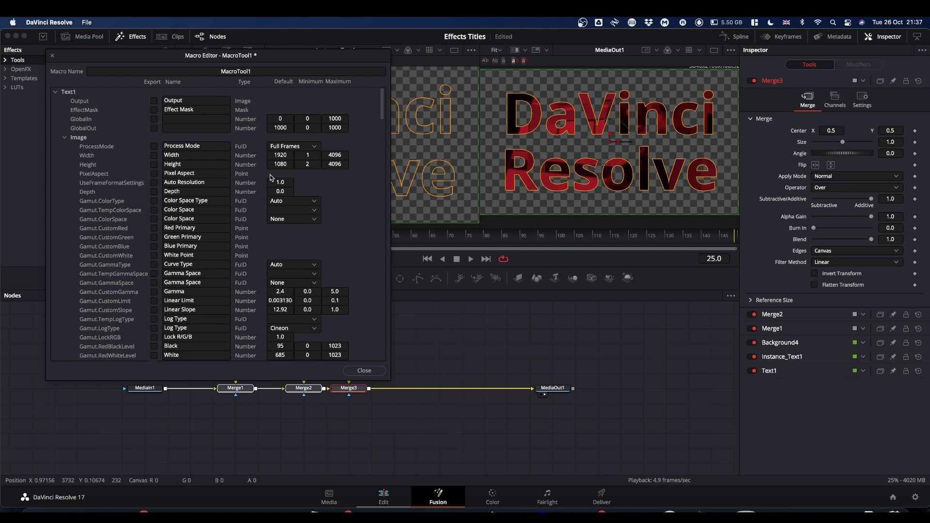
click(240, 72)
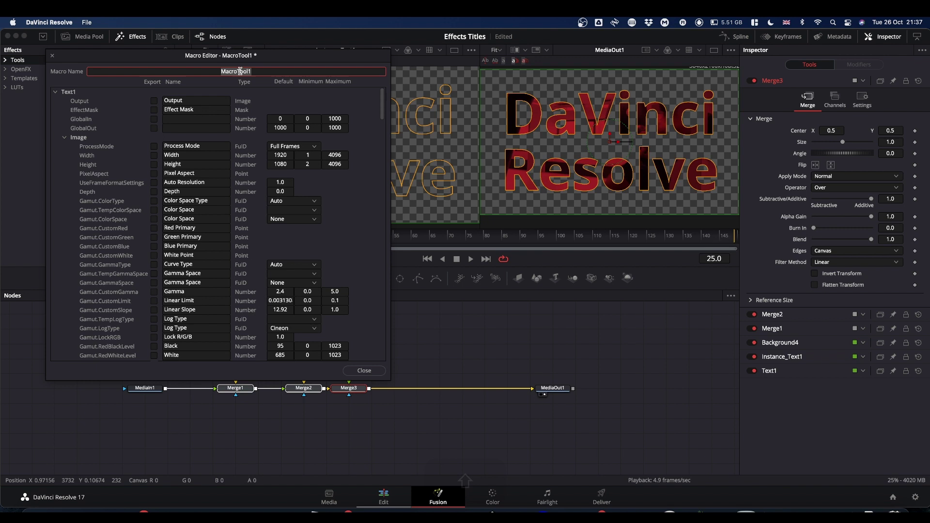
text(Vid)
key(BackSpace)
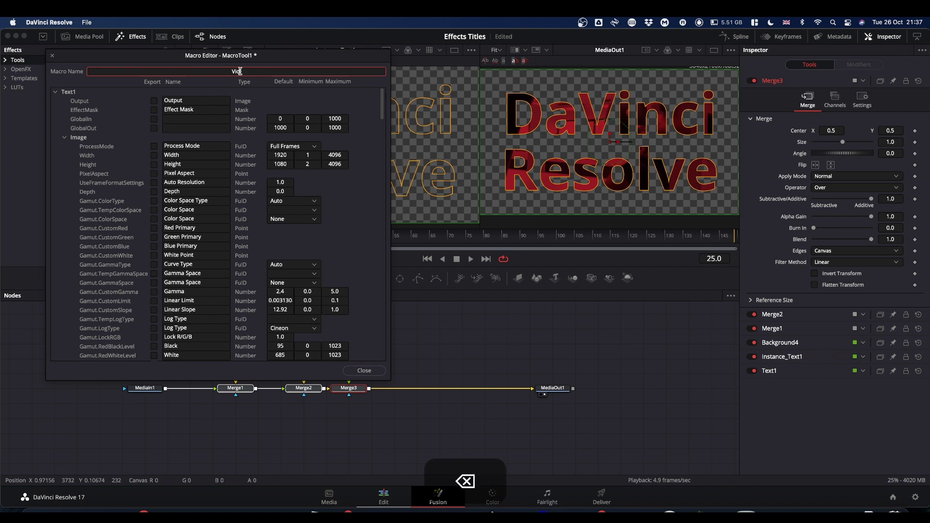
text(_in_Text)
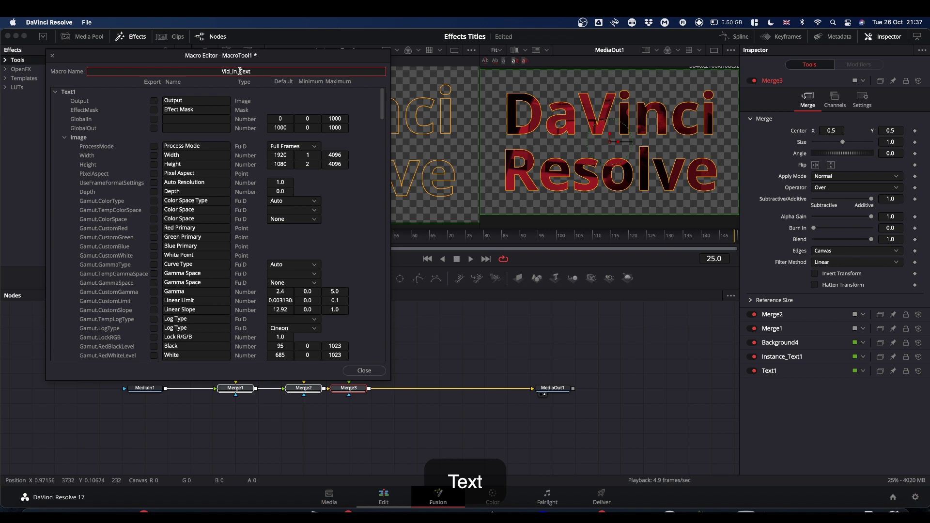
click(257, 225)
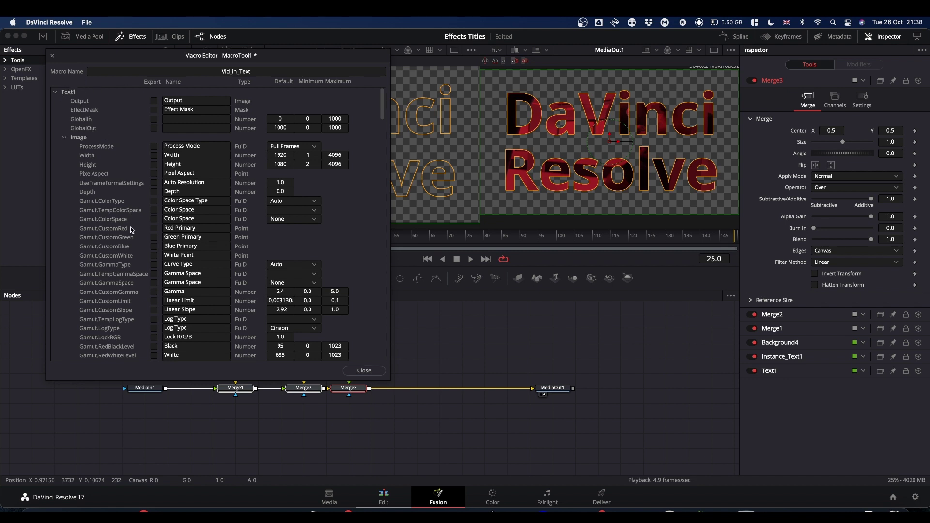
- Scroll through the Macro Editor's list of grouped node parameters
scroll(129, 231, down, 3)
scroll(129, 231, down, 9)
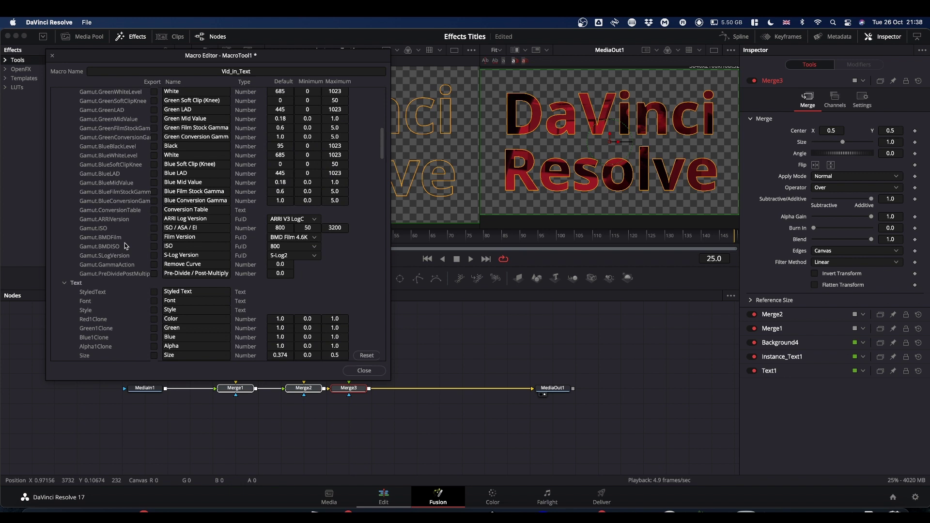
scroll(124, 243, down, 20)
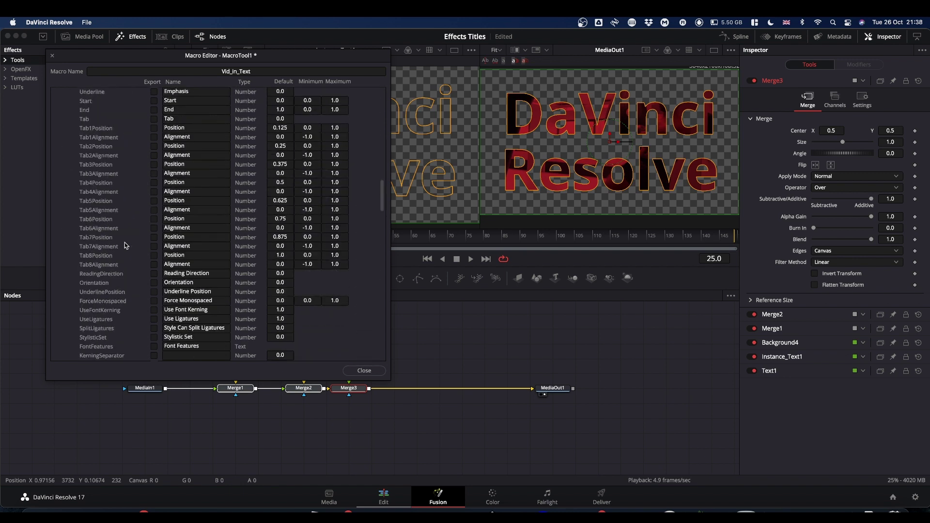
scroll(124, 244, down, 20)
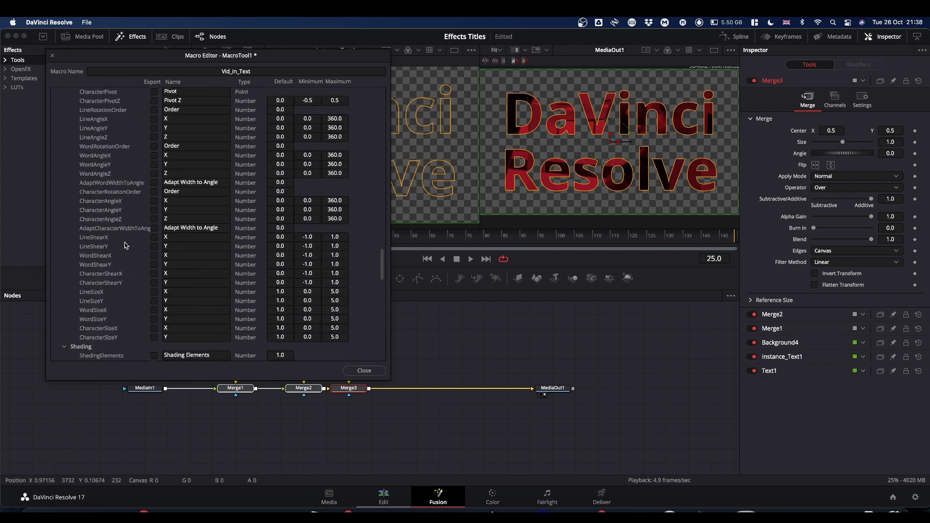
scroll(124, 245, down, 20)
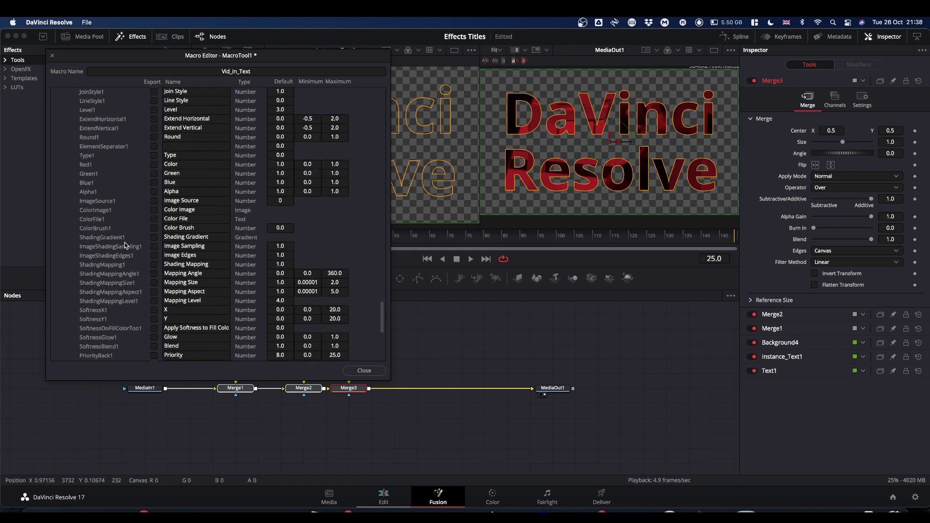
scroll(124, 242, down, 10)
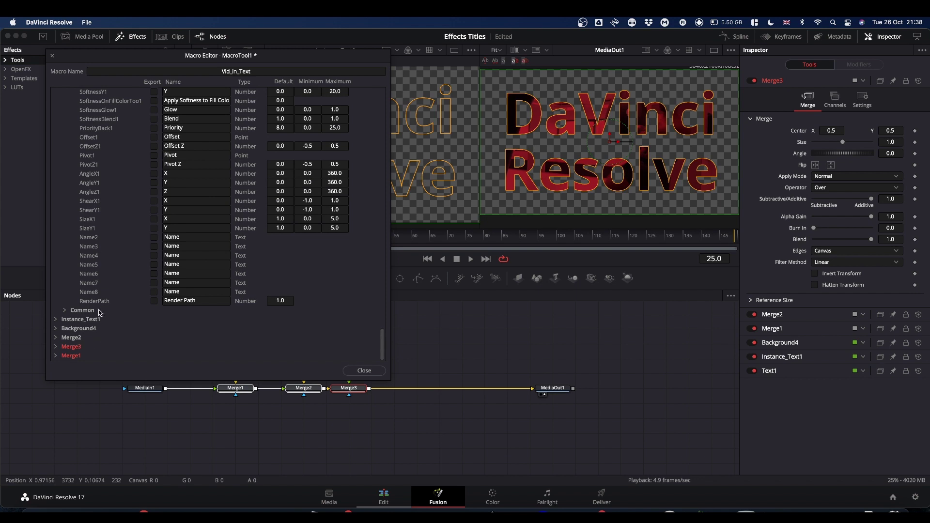
scroll(105, 166, up, 5)
scroll(105, 166, up, 10)
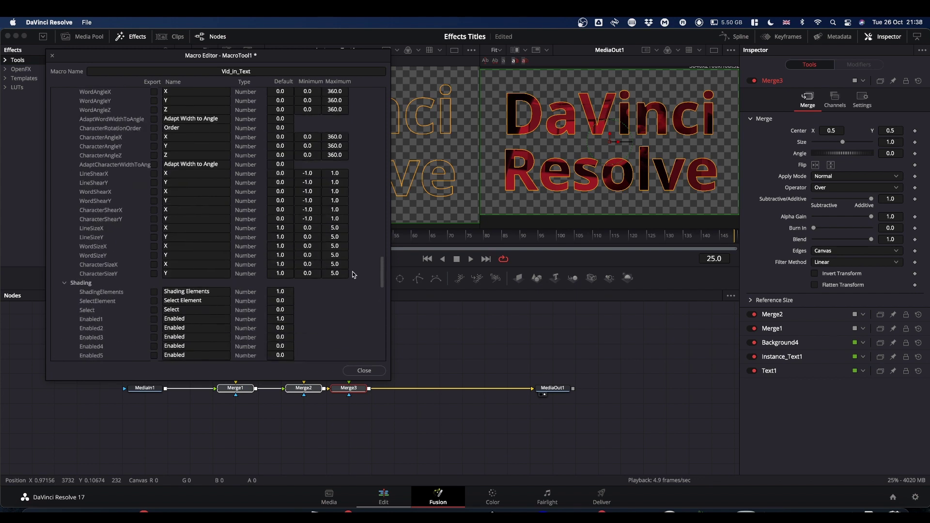
drag(382, 277, 394, 79)
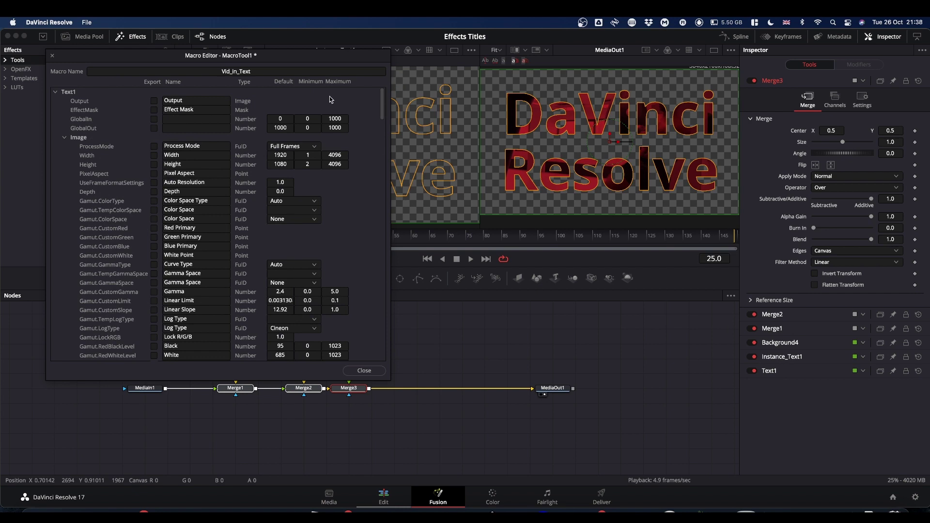
- Export Text1's Styled Text, Font, Style, Size, Tracking and Line Spacing, then collapse its Text group
click(65, 139)
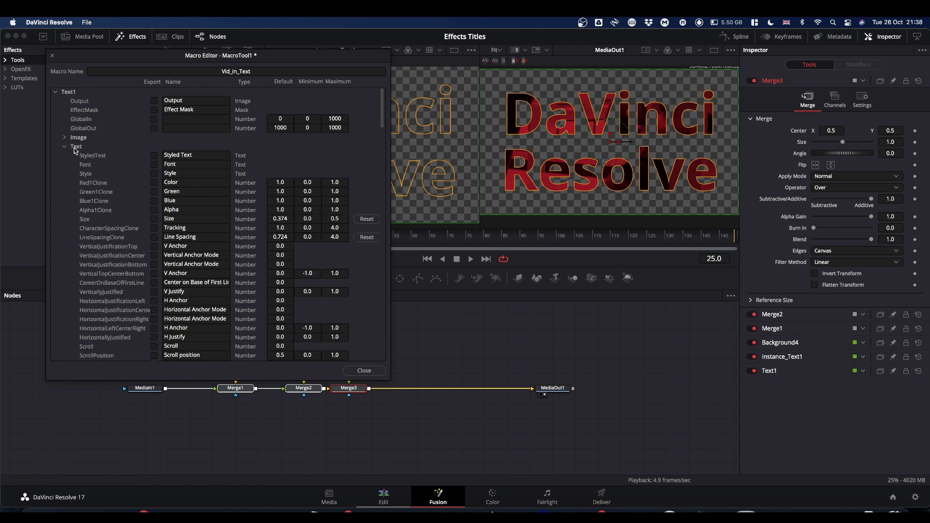
click(154, 156)
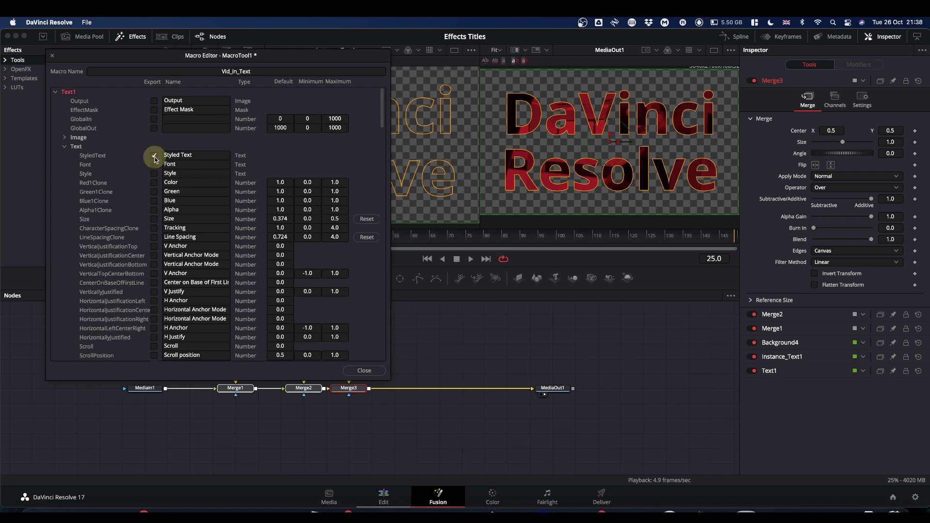
click(155, 165)
click(154, 174)
click(154, 220)
click(154, 228)
click(154, 237)
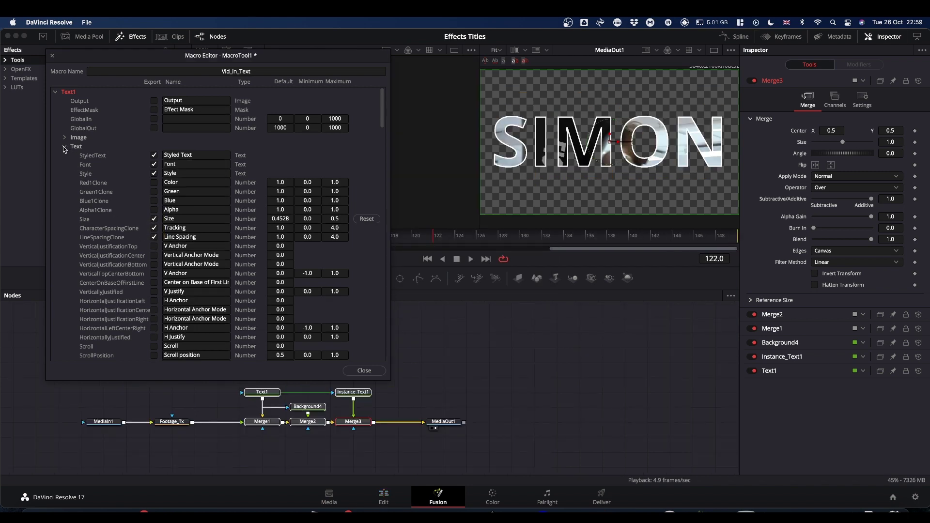
click(65, 147)
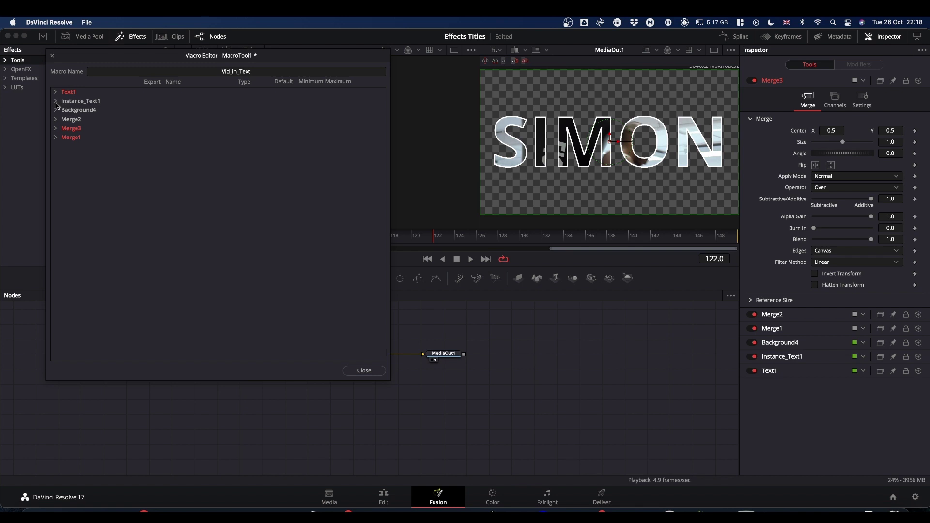
- Export Instance_Text1's outline Thickness and Outside Only settings in the macro
click(55, 102)
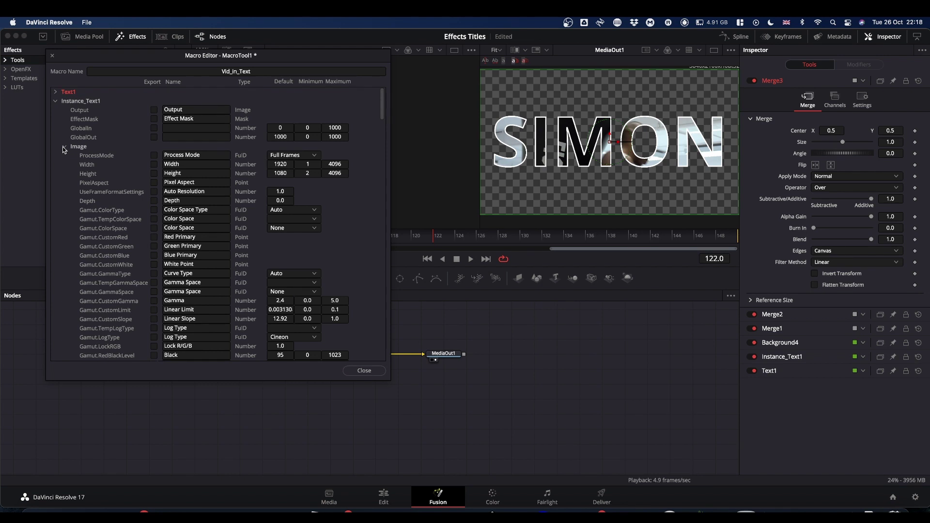
click(64, 147)
click(65, 155)
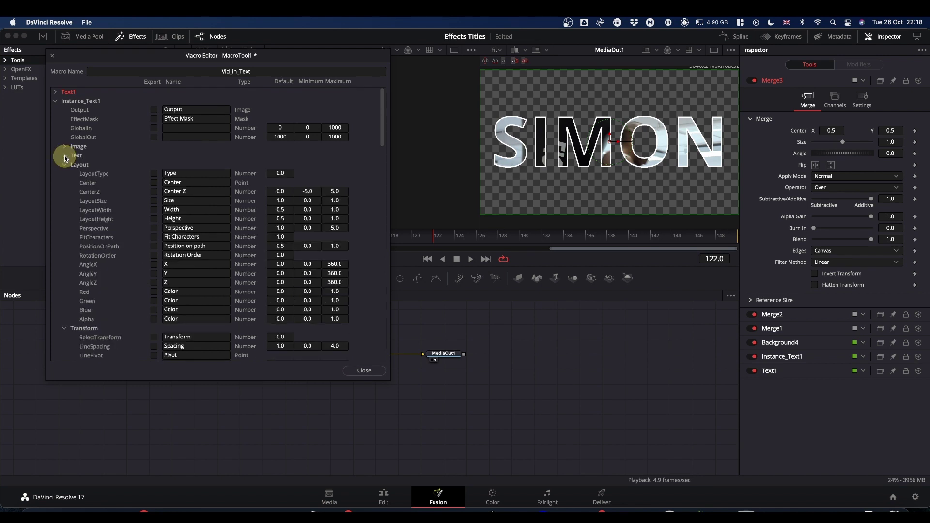
click(65, 167)
click(65, 174)
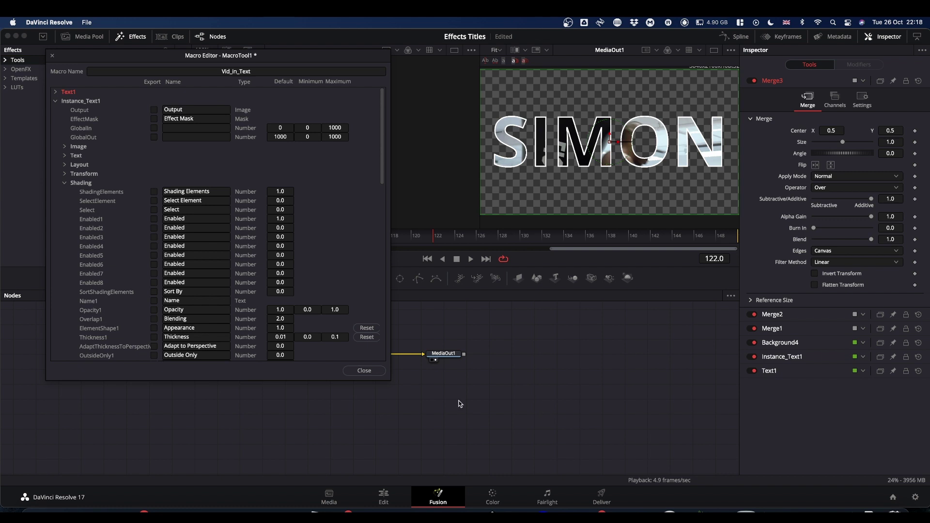
scroll(460, 404, up, 3)
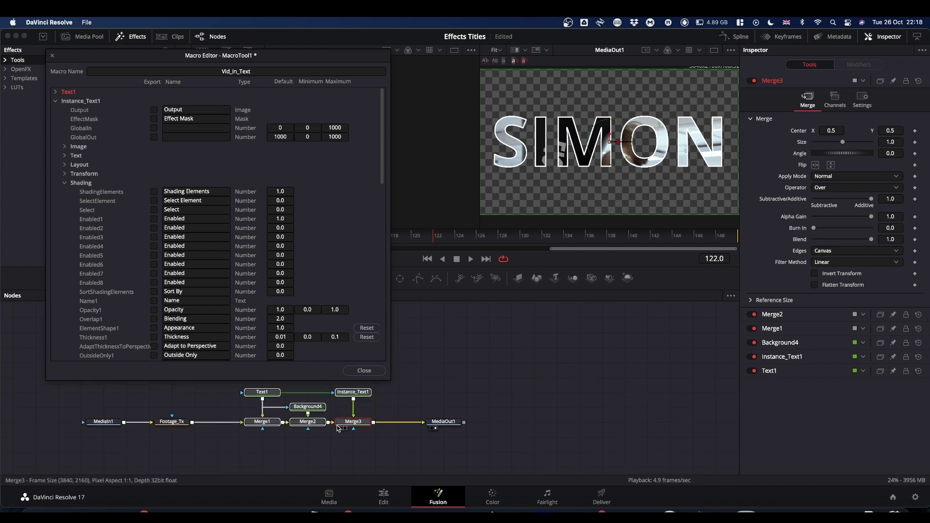
click(354, 393)
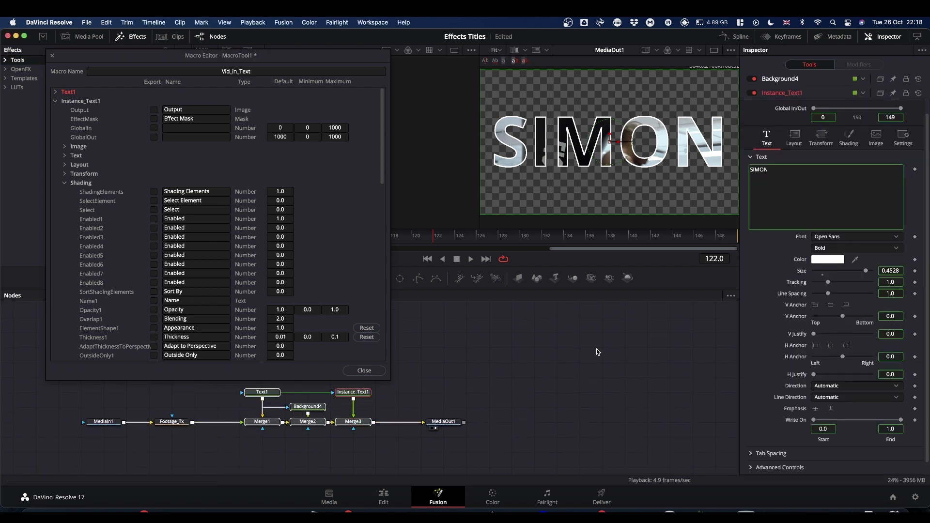
click(849, 139)
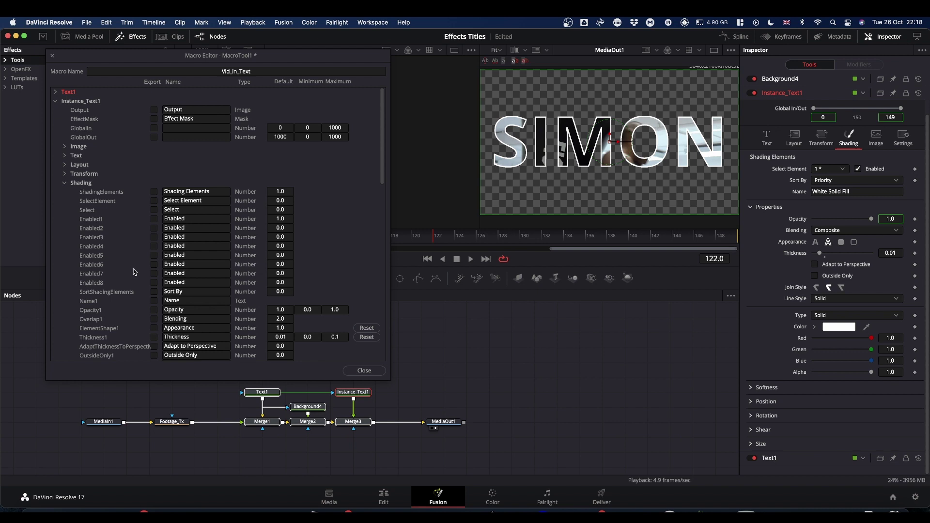
scroll(135, 272, down, 3)
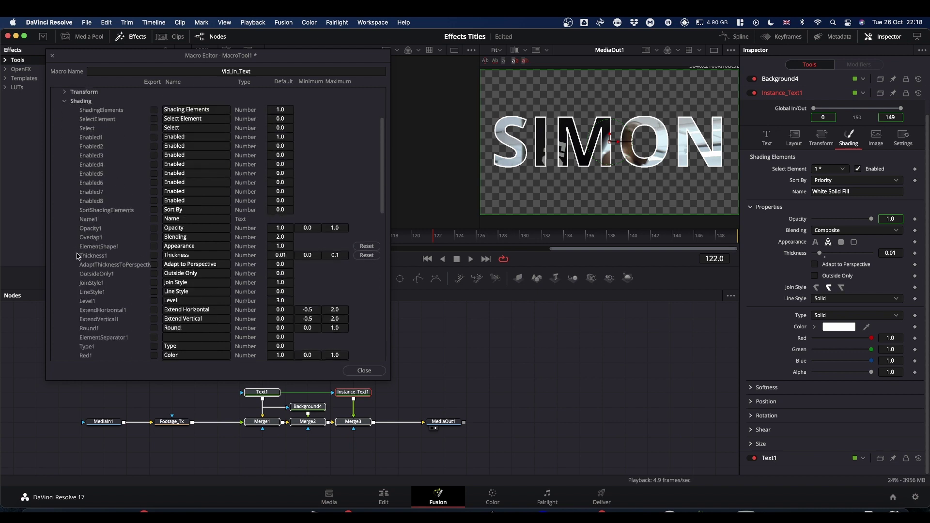
click(154, 255)
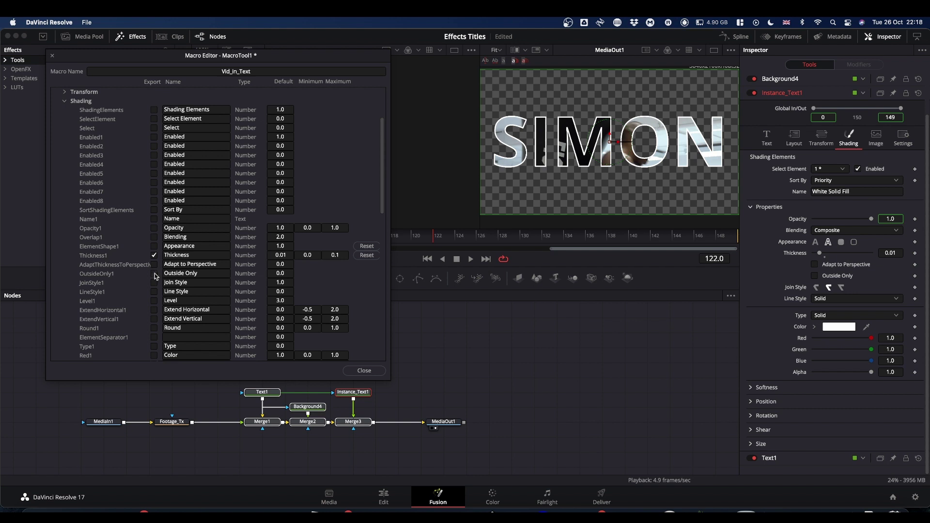
click(154, 274)
- Rename the outline Color control to 'Outline Colour' and export its red, green, blue and alpha
scroll(204, 264, down, 3)
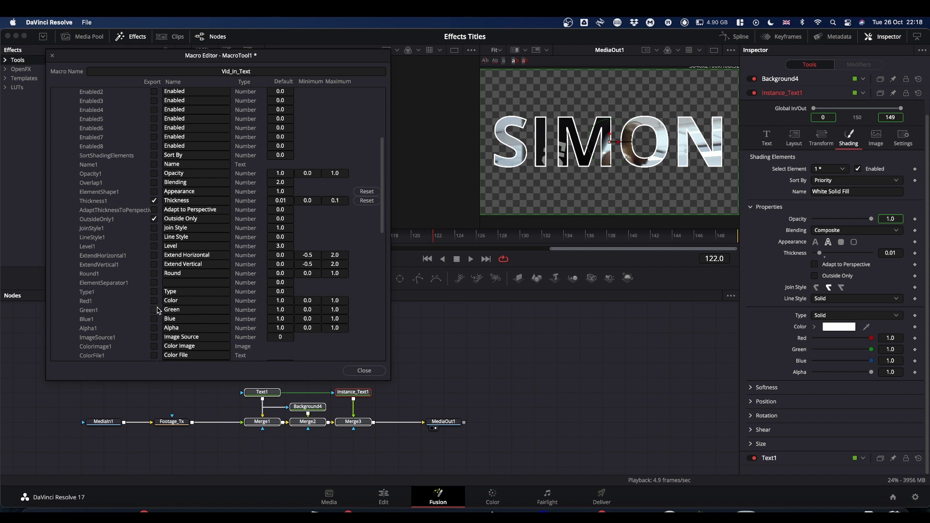
click(172, 301)
key(shift)
text(Outline)
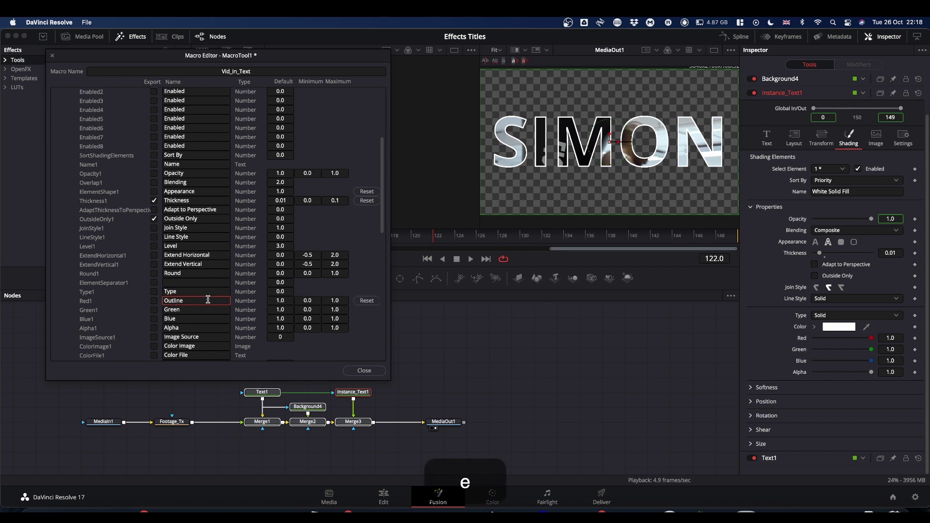
text( Colour)
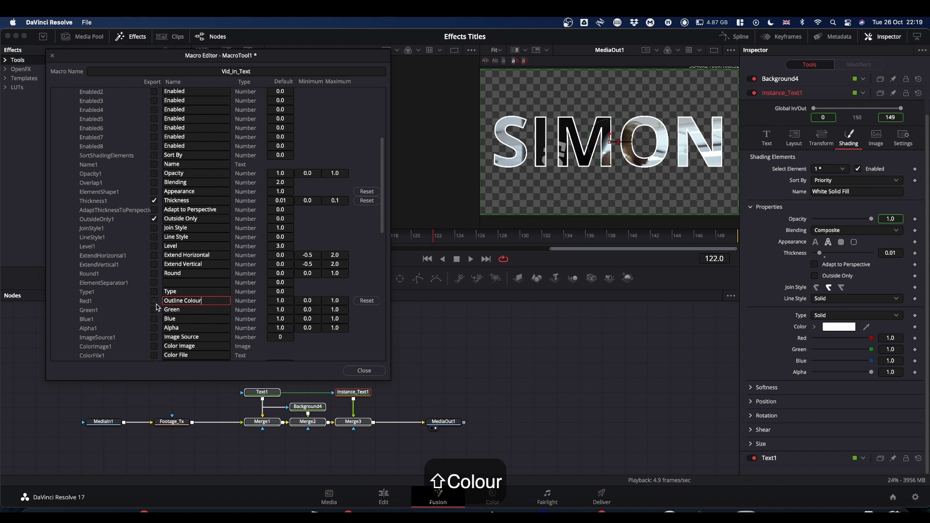
click(155, 301)
click(154, 310)
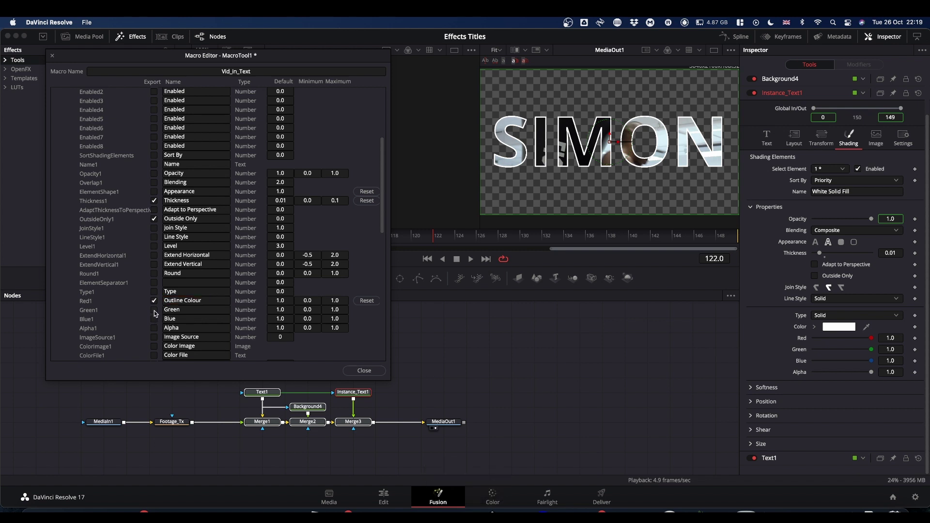
click(155, 320)
click(154, 328)
scroll(189, 255, up, 5)
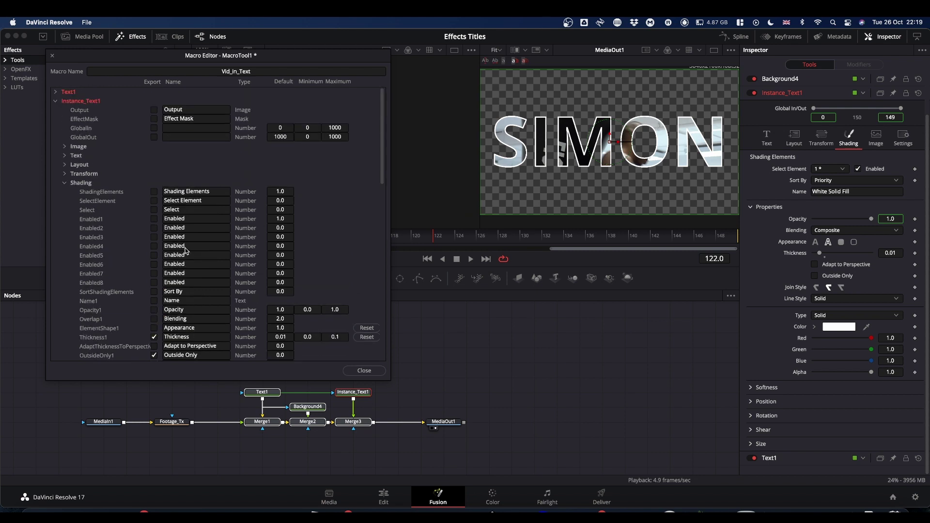
click(56, 102)
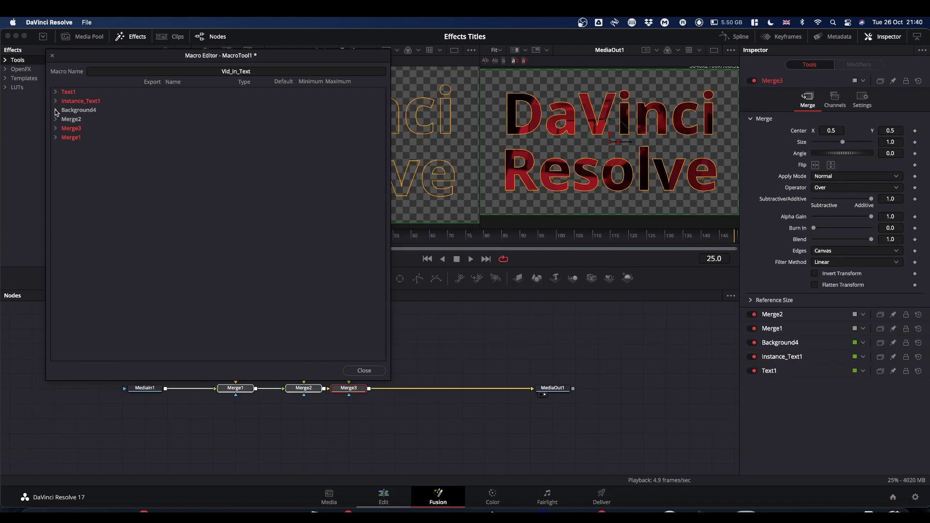
- Rename Background4's Color control to 'Tint' and export its top-left red, green and blue values
click(56, 111)
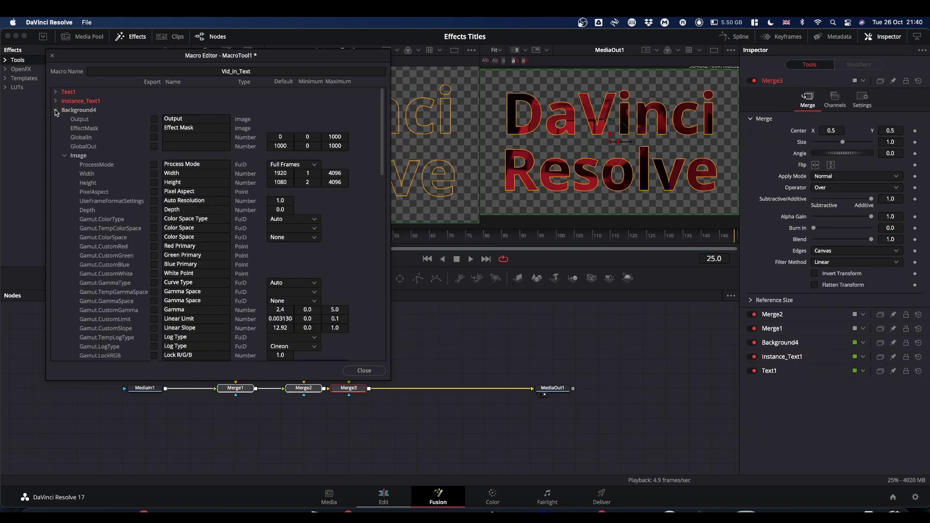
click(65, 157)
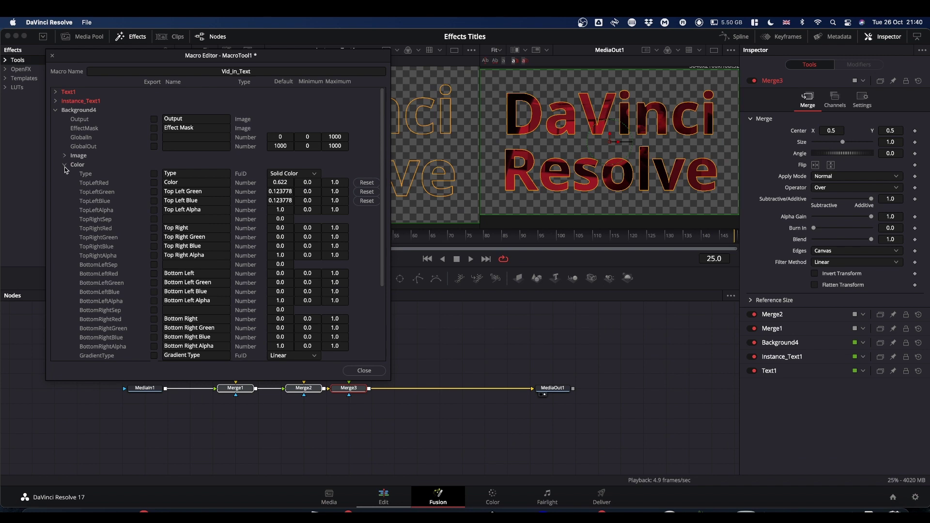
double_click(172, 184)
text(Tin)
text(t)
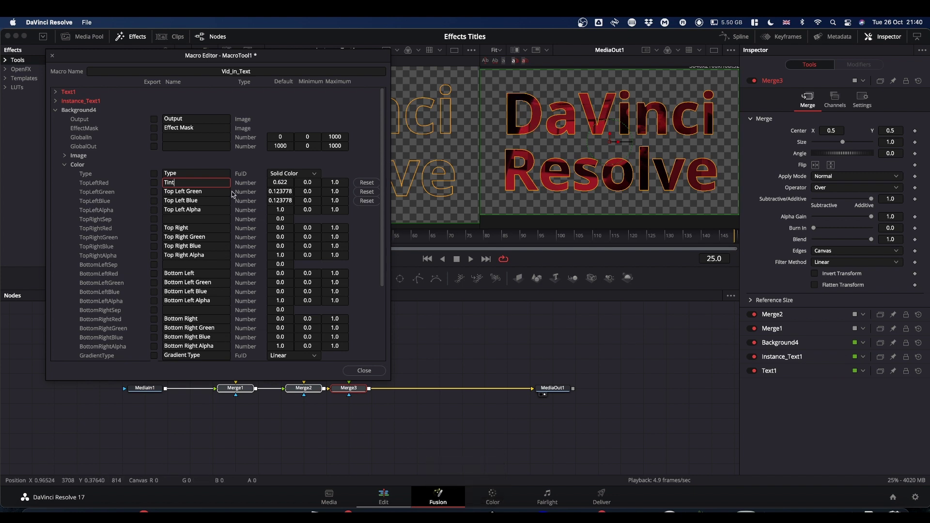
click(154, 183)
click(154, 192)
click(154, 201)
click(55, 111)
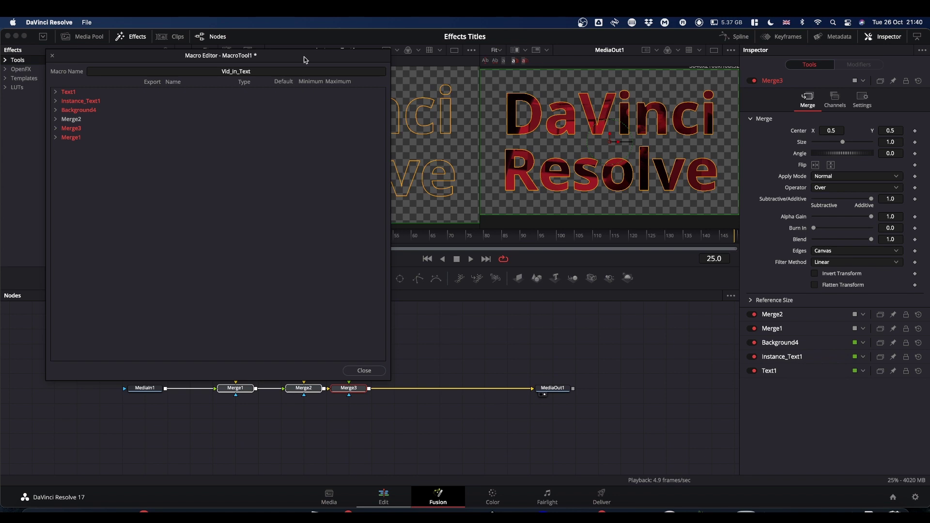
- Start saving the macro as a group, browsing to DaVinci Resolve > Templates > Edit > Effects
click(87, 23)
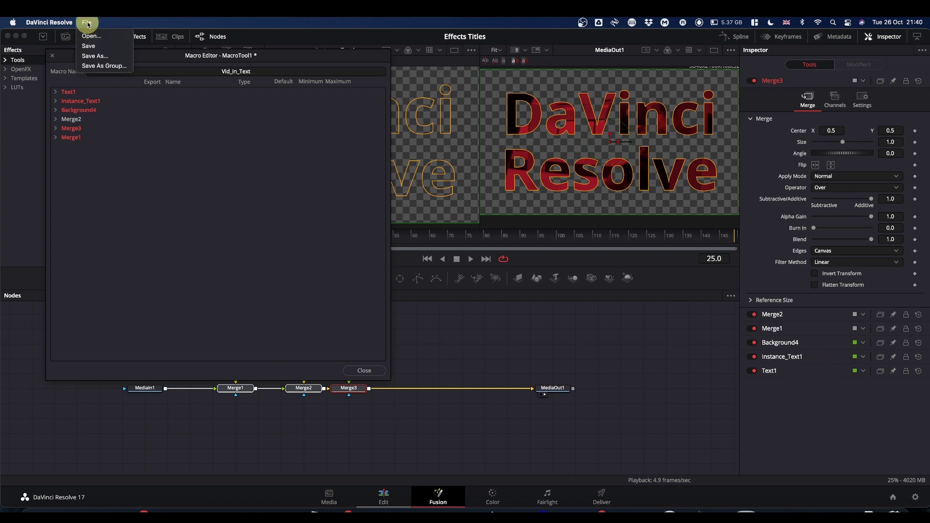
click(104, 67)
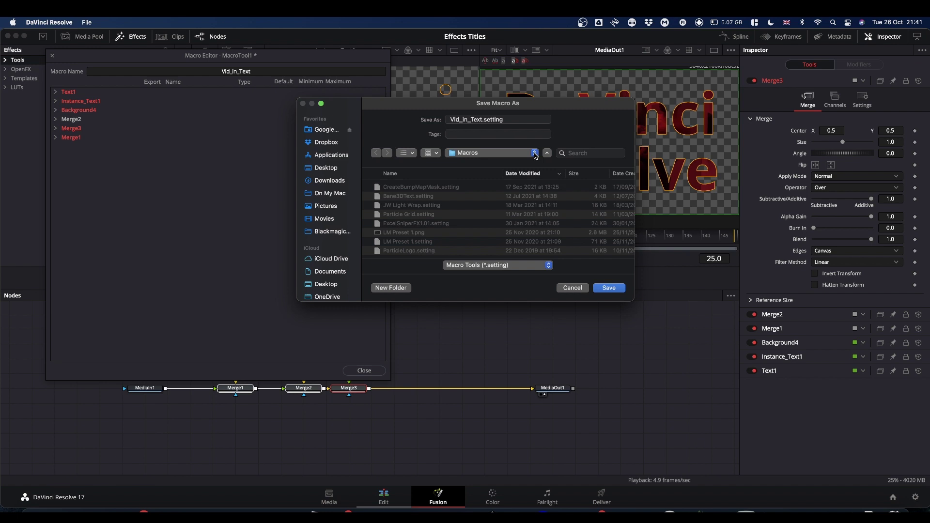
click(535, 154)
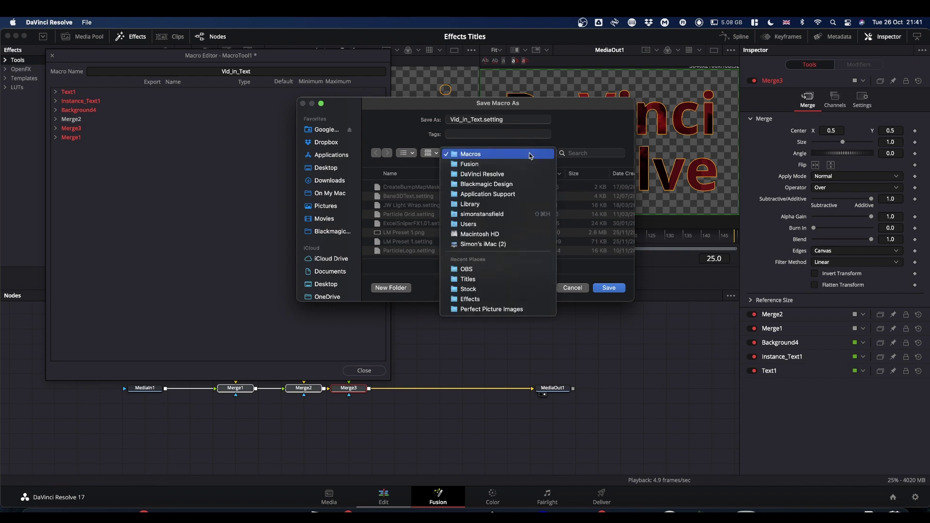
click(472, 175)
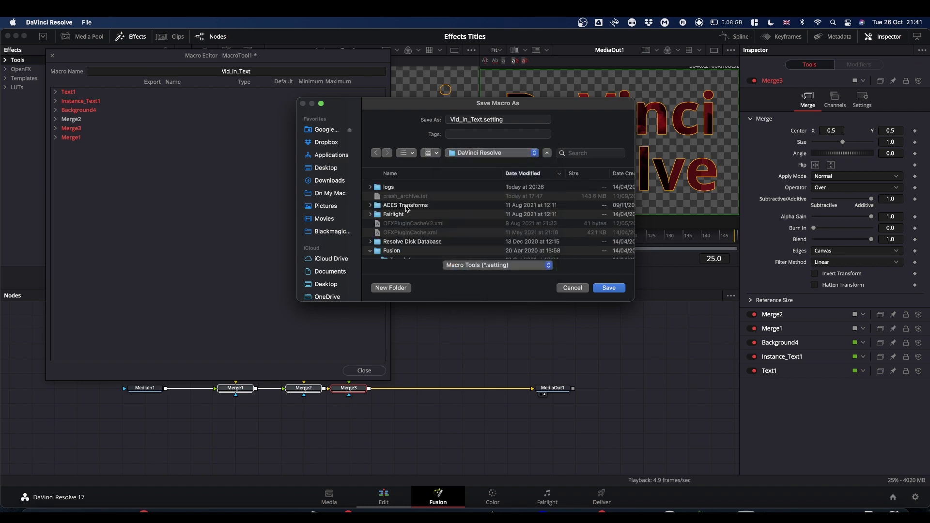
scroll(405, 209, down, 3)
click(379, 217)
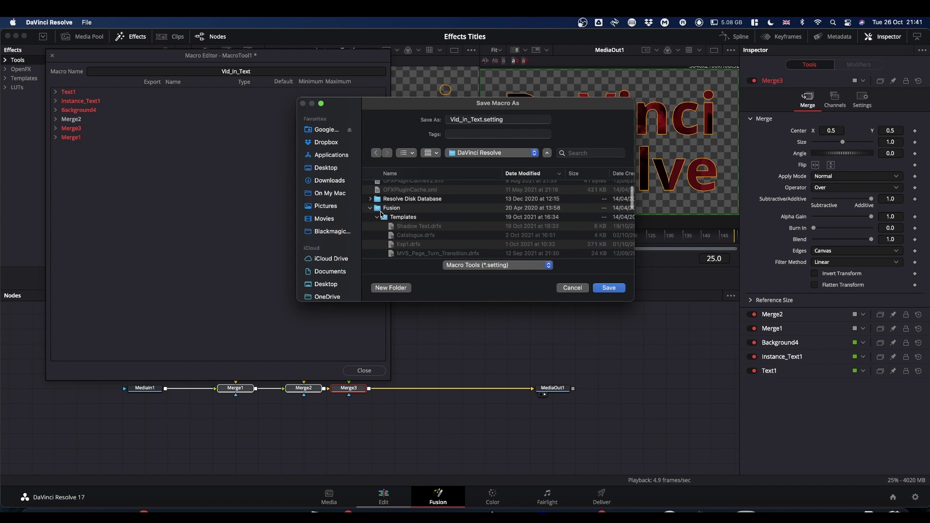
scroll(432, 218, down, 8)
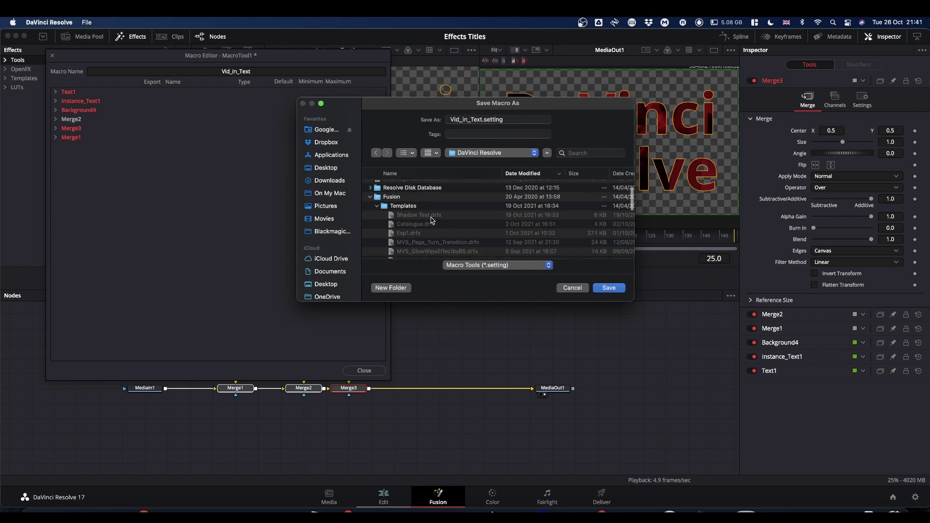
scroll(433, 220, down, 5)
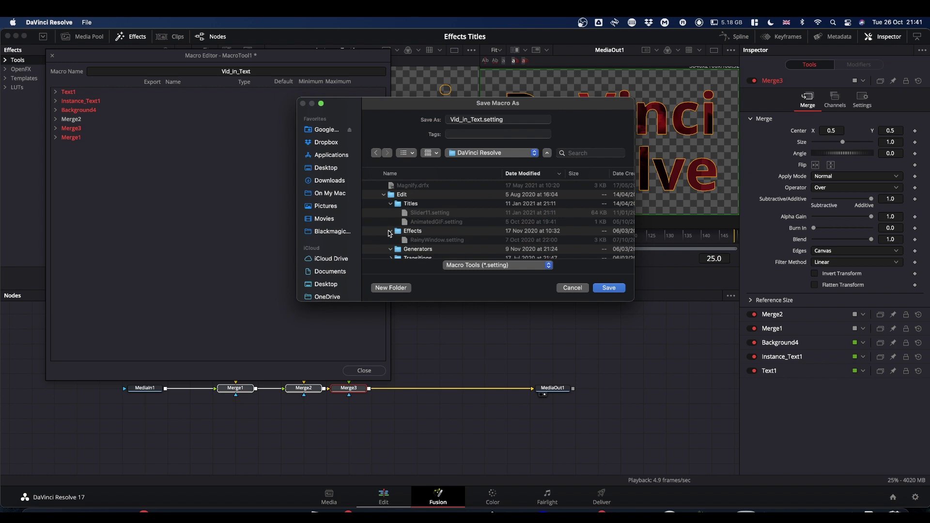
scroll(442, 234, down, 3)
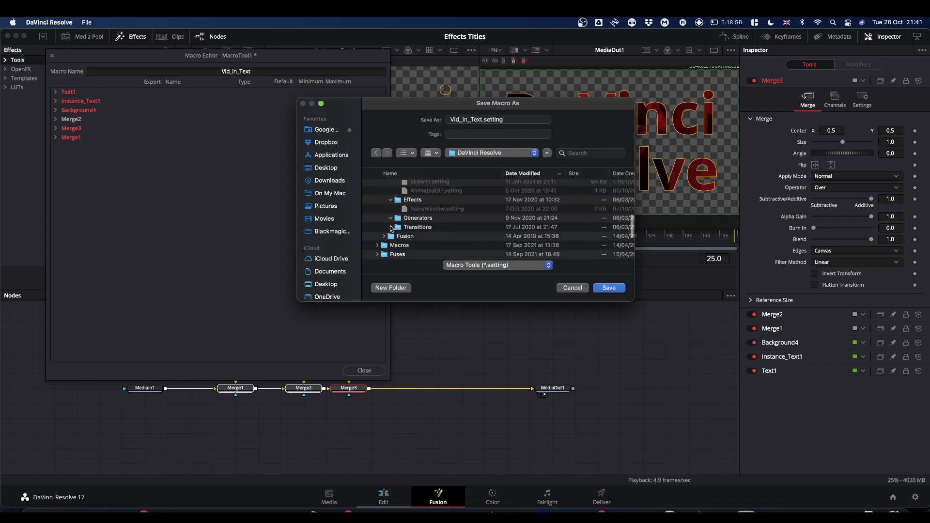
scroll(442, 216, up, 3)
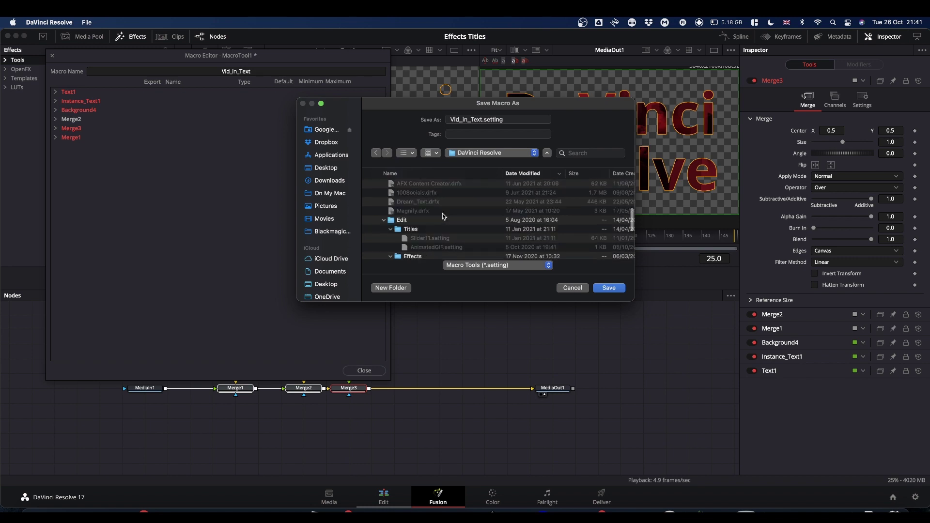
scroll(424, 229, down, 4)
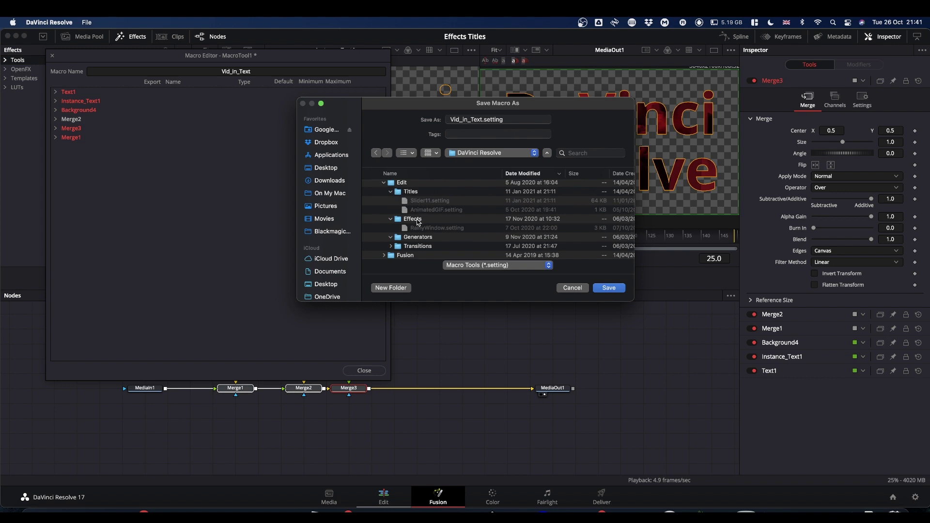
double_click(413, 219)
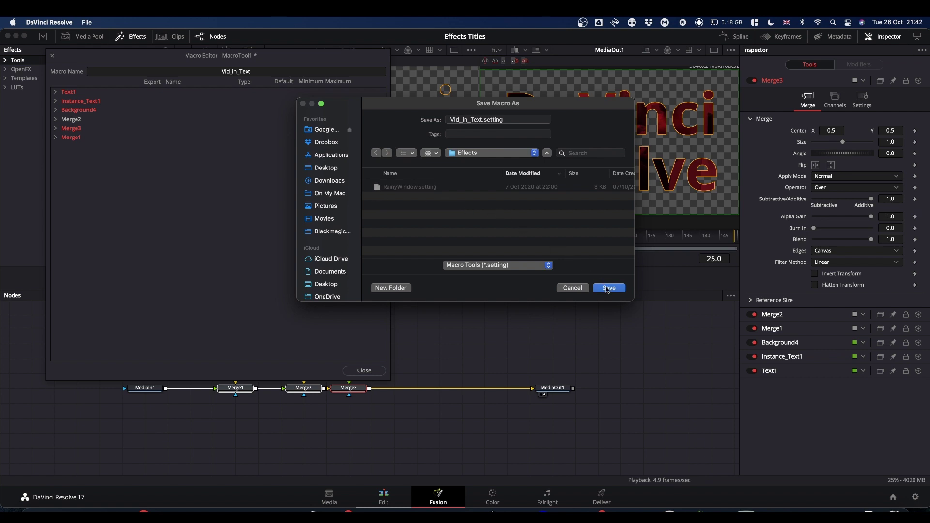
- Cancel the save and close the Macro Editor without saving changes
click(570, 288)
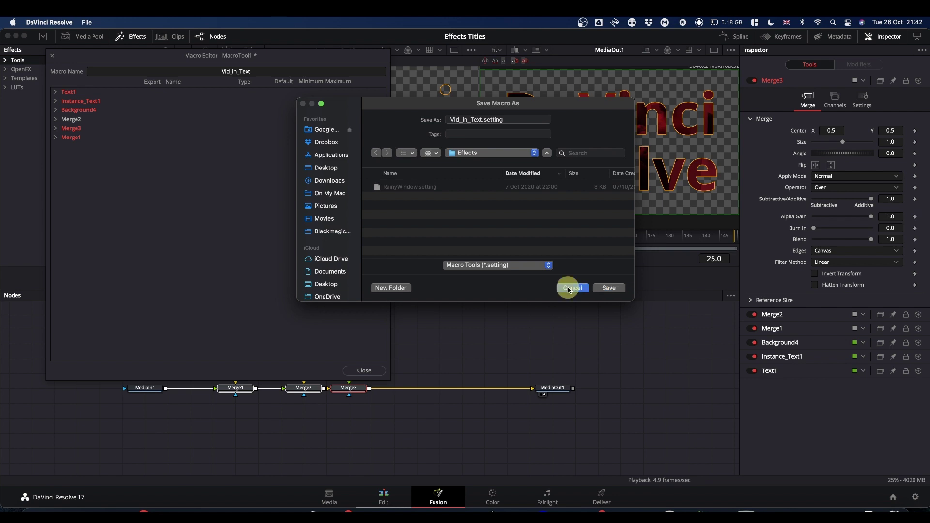
click(367, 372)
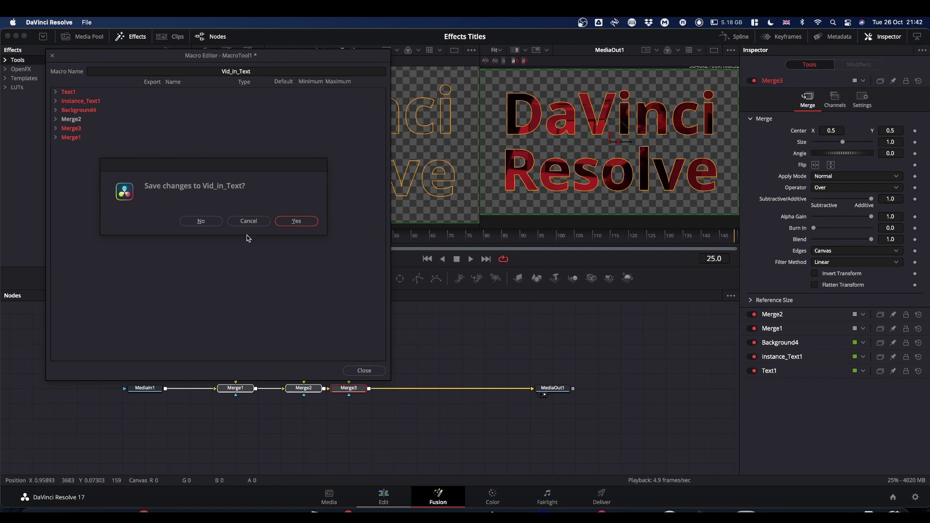
click(215, 222)
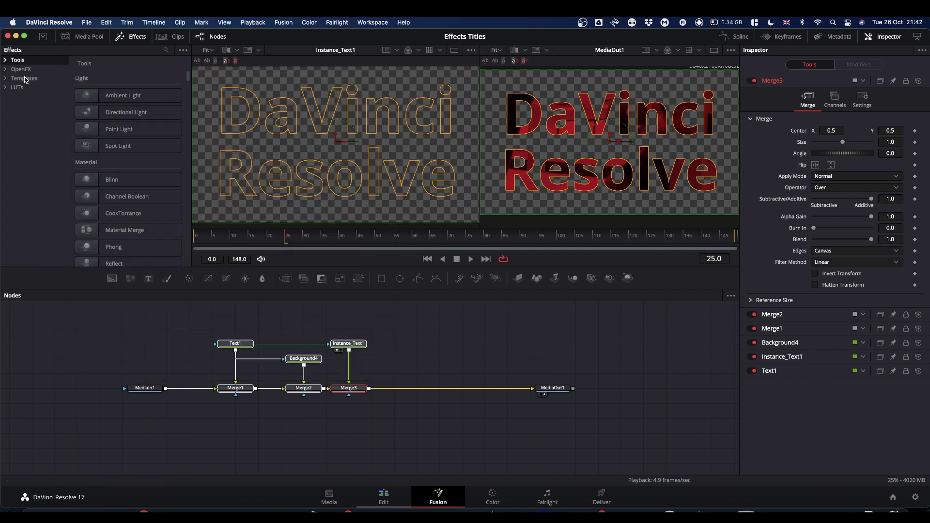
- Expand Templates > Edit > Effects > Titles in the Effects library to list Vid_in_Text, Blur_Box and Glass_Text
click(135, 37)
click(135, 38)
click(5, 79)
click(14, 87)
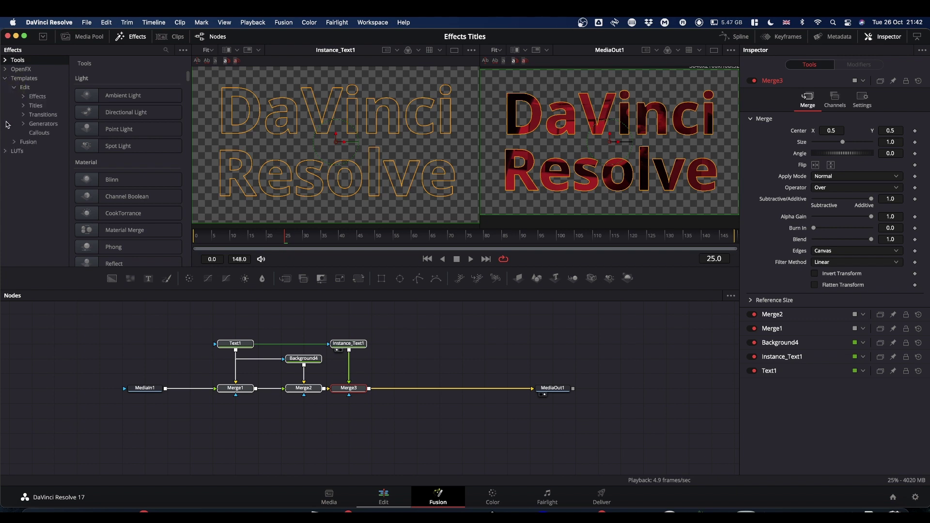
click(23, 96)
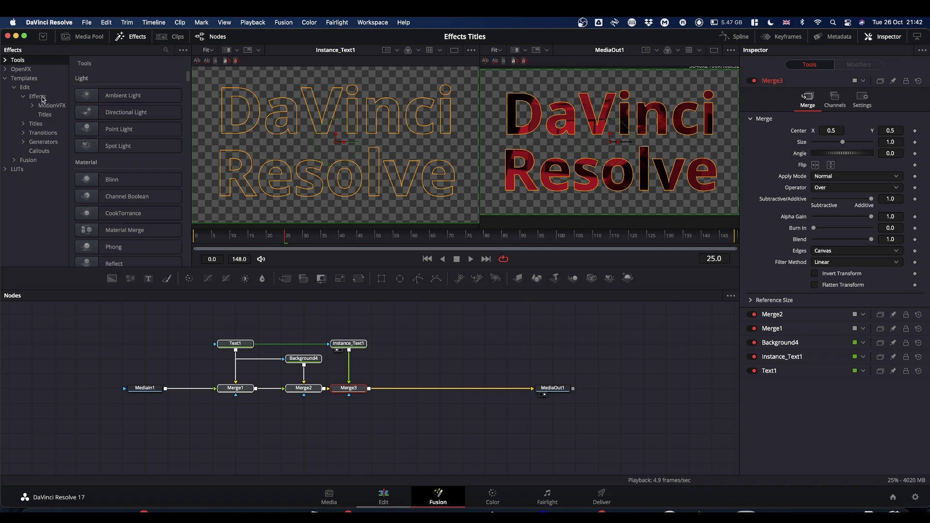
click(60, 98)
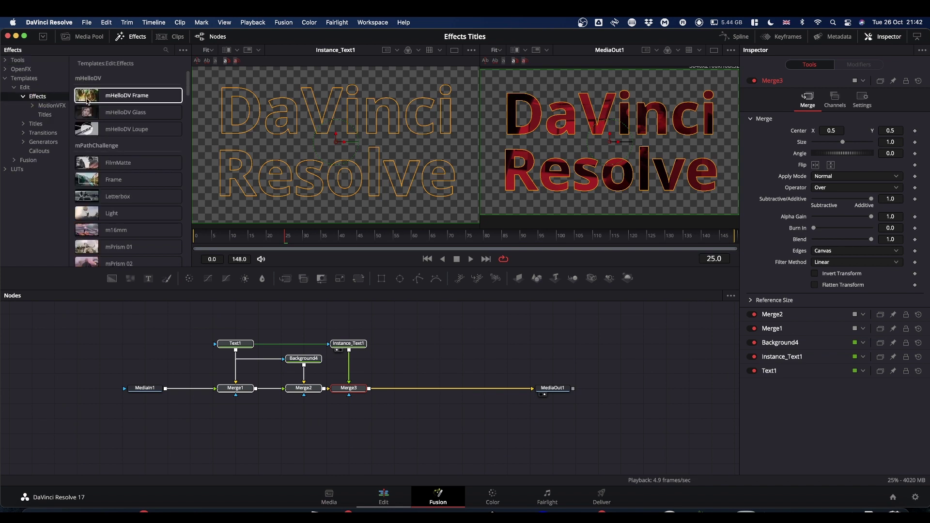
scroll(141, 165, down, 10)
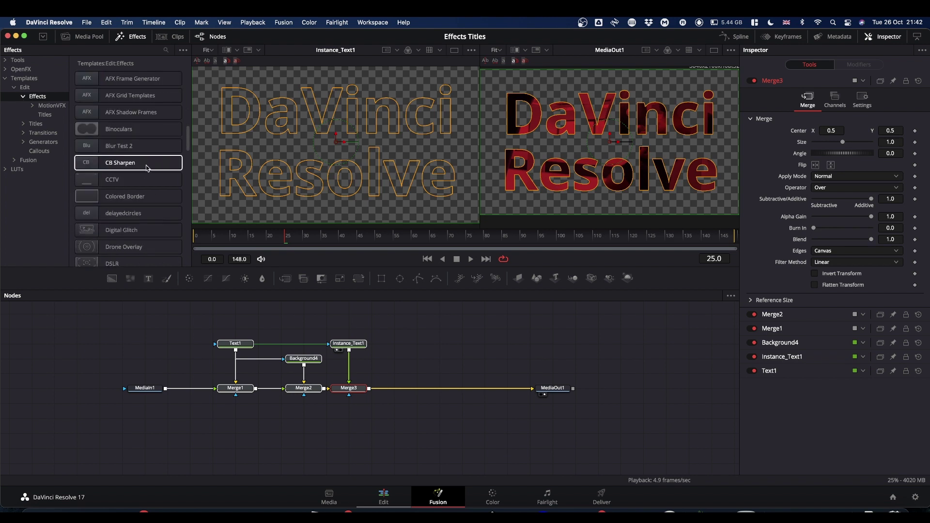
scroll(145, 165, up, 10)
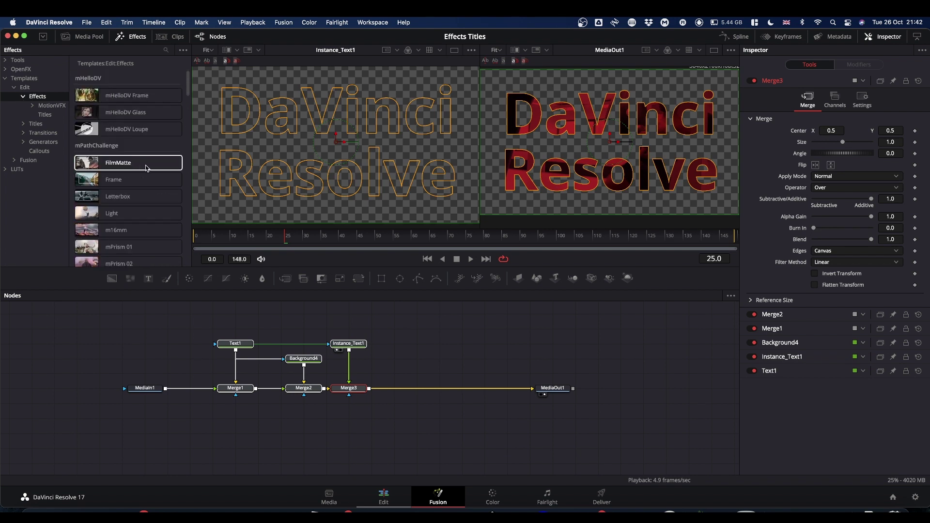
click(50, 118)
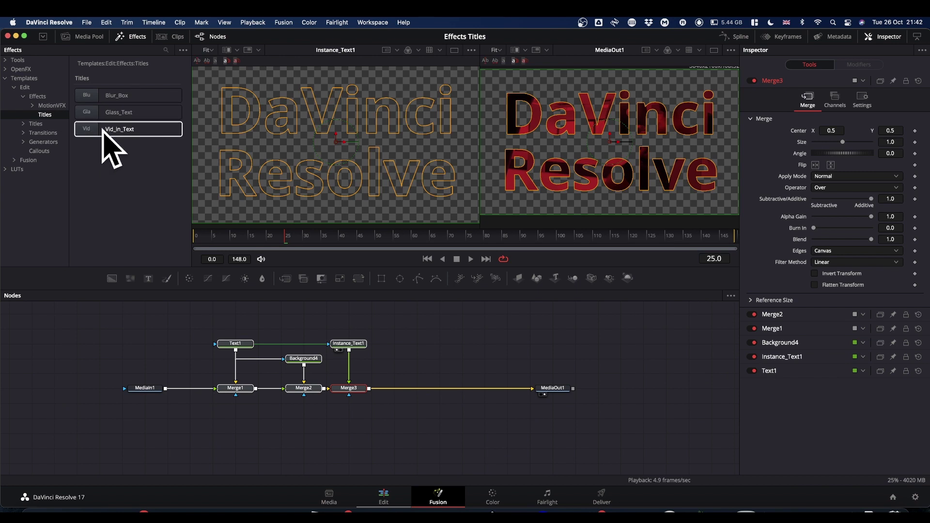
- On the Edit page, place Pexels Videos 3652.mp4 on Video 1
click(383, 497)
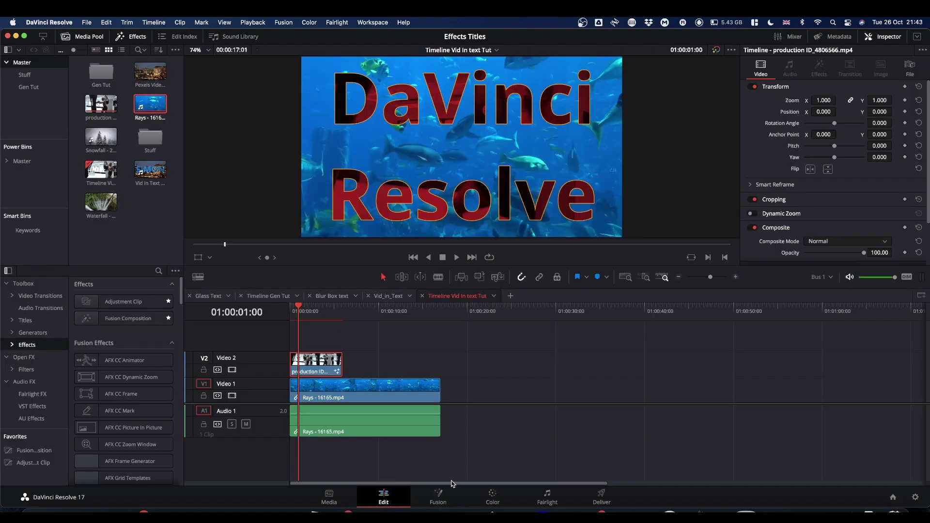
drag(448, 483, 504, 481)
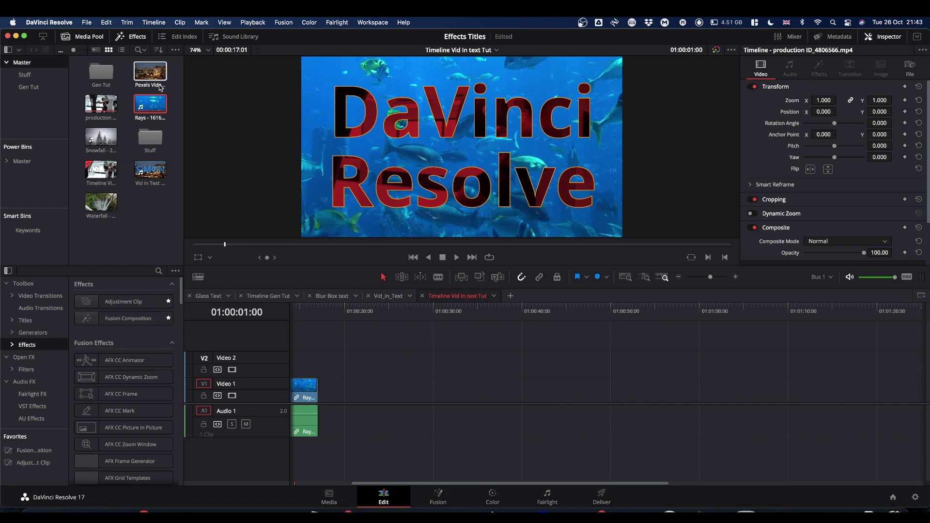
drag(152, 71, 369, 406)
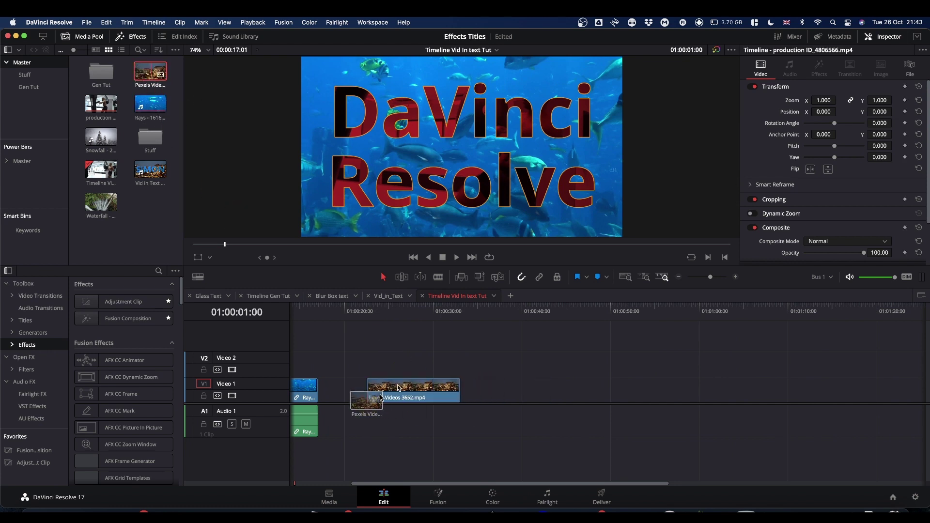
- Add Rays - 16165.mp4 on Video 2, trim its end and delete its audio
drag(150, 104, 380, 366)
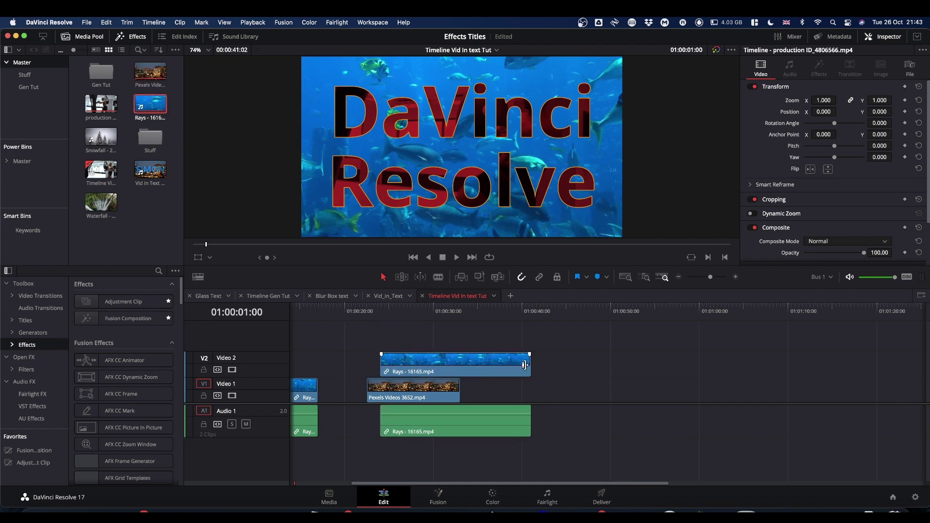
drag(529, 363, 447, 360)
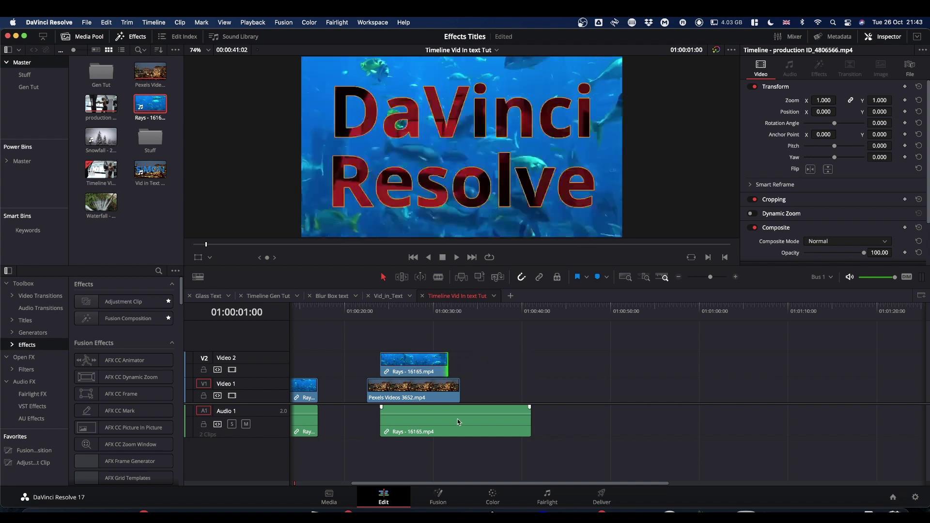
click(498, 428)
key(BackSpace)
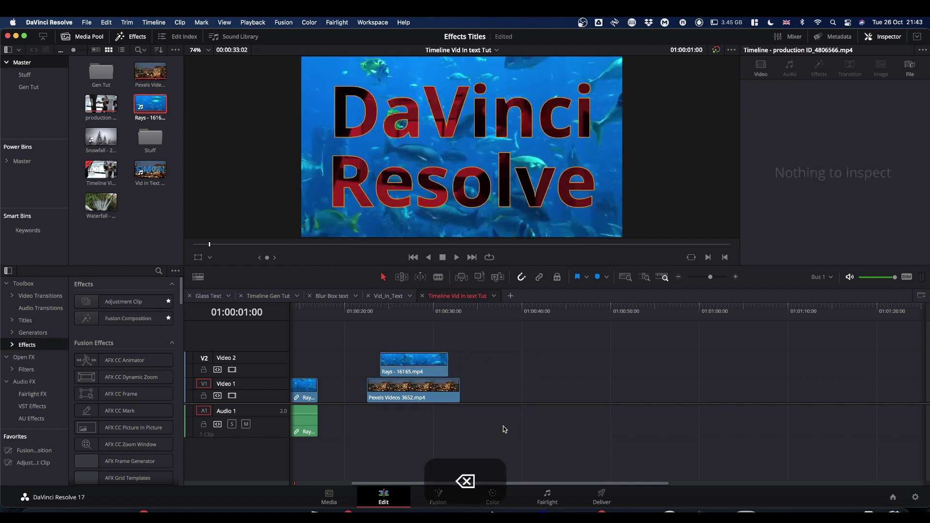
- Drag the Vid_In_Text title from Toolbox > Effects > Titles onto the Rays clip on Video 2
click(405, 310)
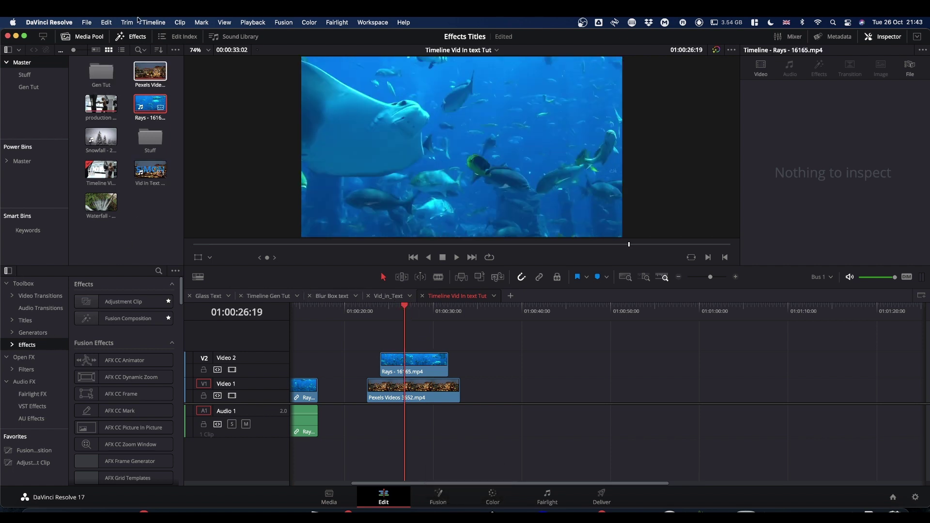
click(137, 37)
click(136, 37)
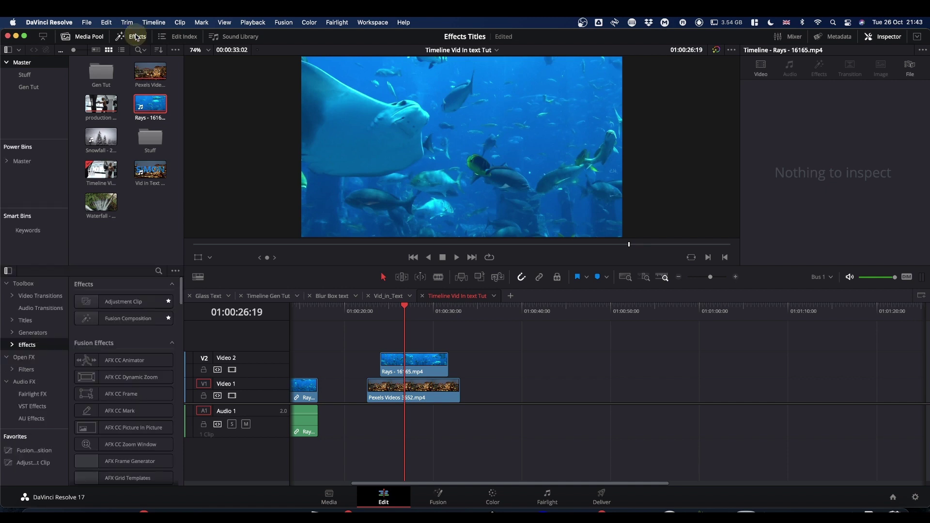
click(13, 345)
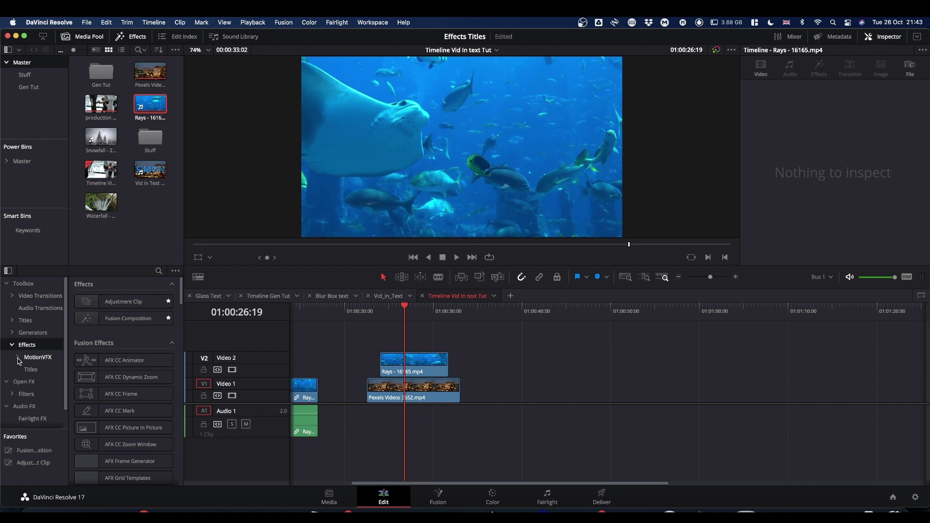
click(30, 370)
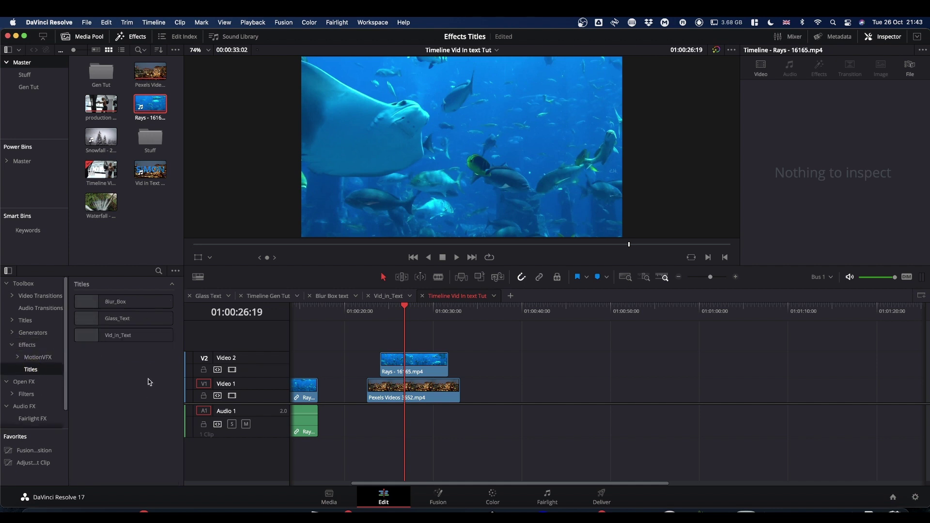
click(127, 339)
drag(126, 338, 432, 365)
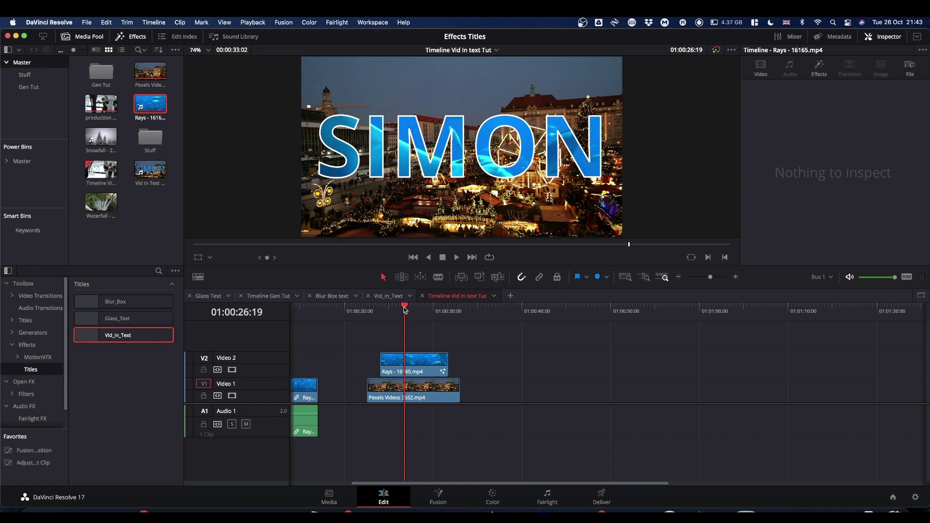
drag(405, 310, 416, 310)
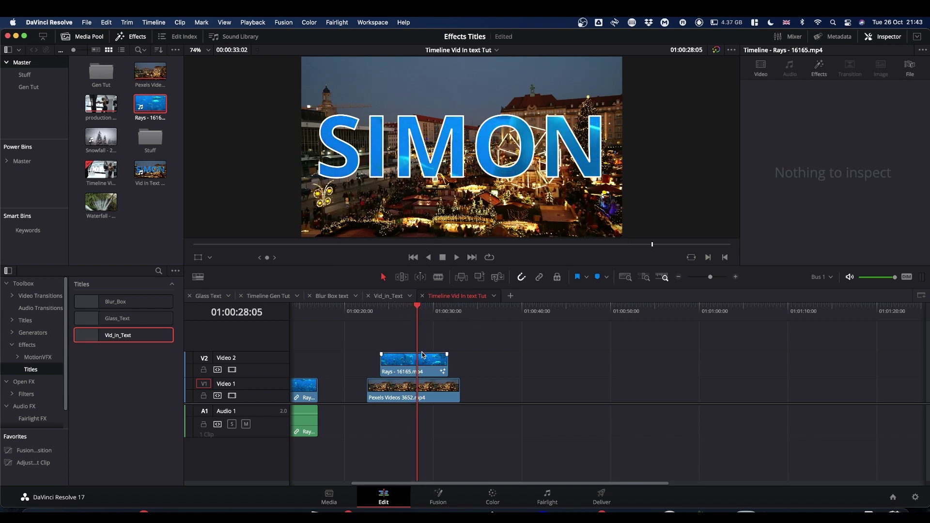
- Select the Rays clip and scroll through its Vid_In_Text text, font, outline colour and tint controls
click(429, 365)
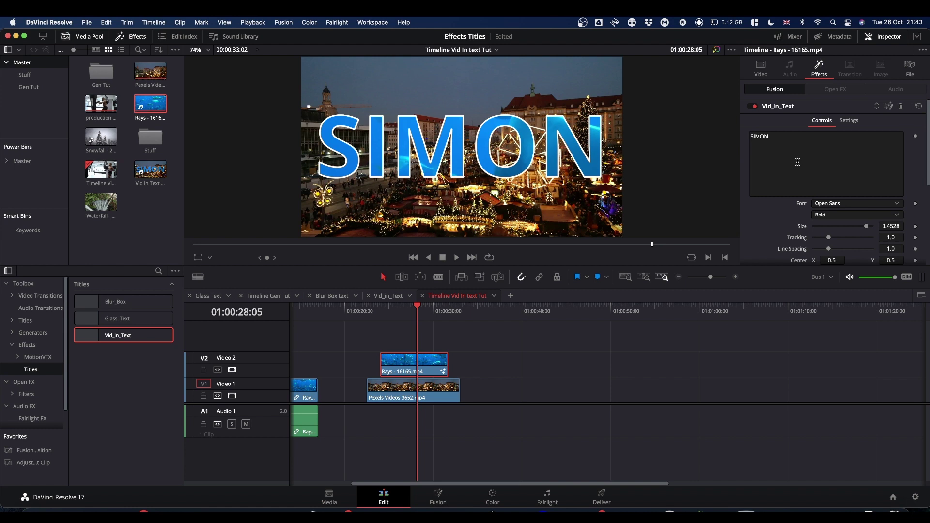
scroll(798, 162, down, 5)
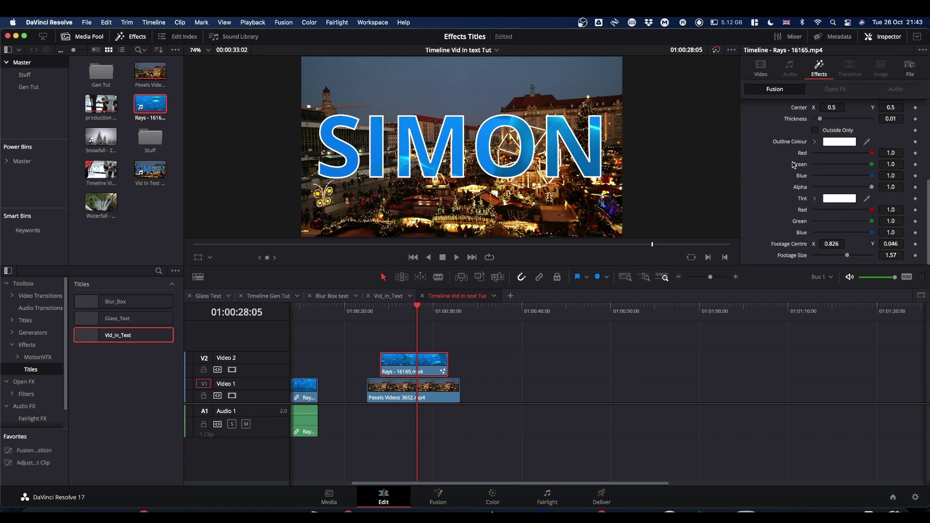
scroll(796, 166, up, 5)
scroll(775, 162, up, 2)
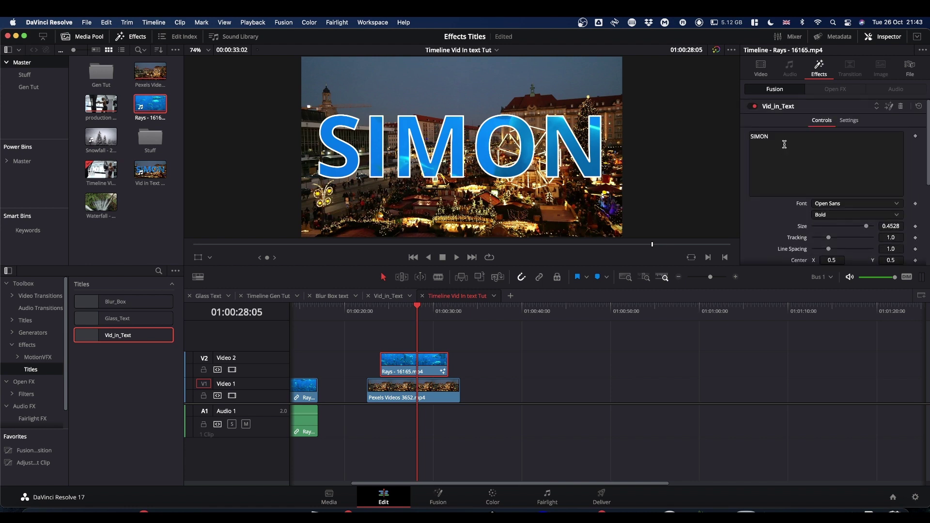
scroll(787, 214, down, 3)
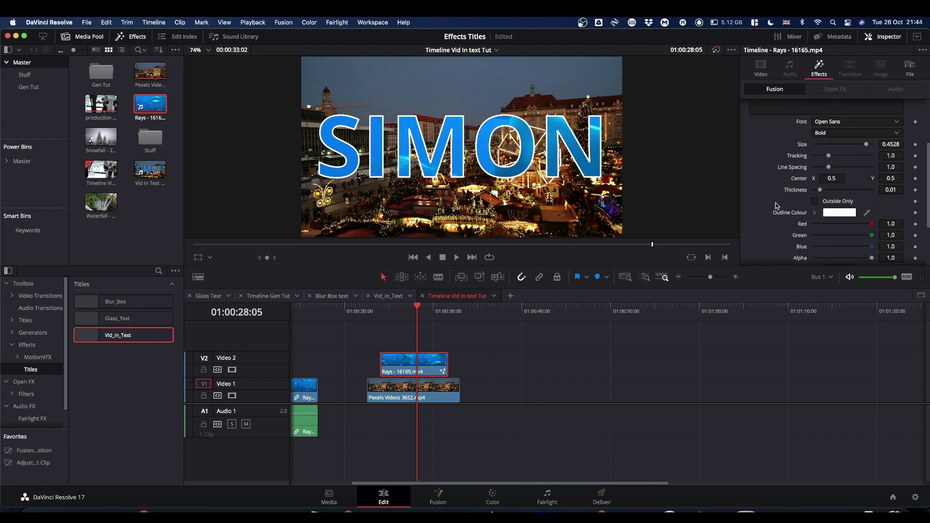
scroll(777, 206, down, 2)
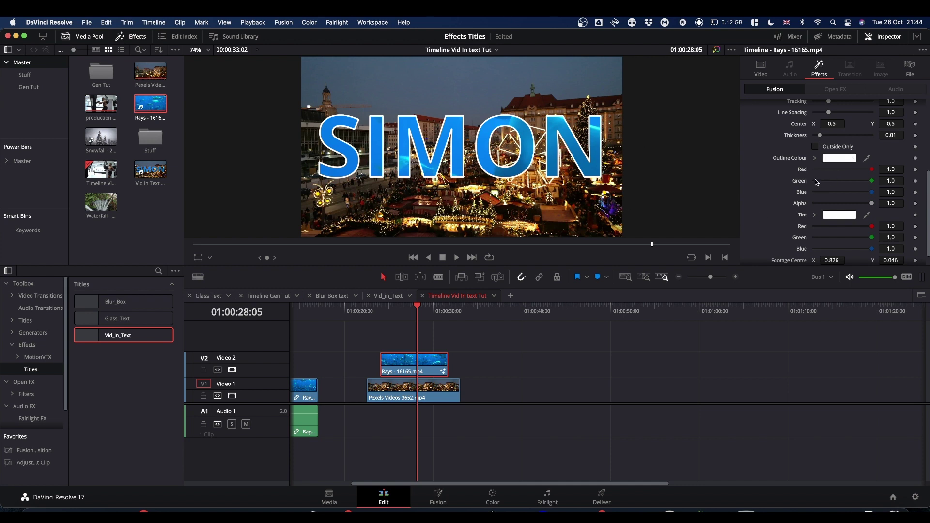
- Try grey, black and transparent outlines, then set Outline Colour to mustard gold (0.575, 0.514, 0.128)
click(815, 159)
click(819, 189)
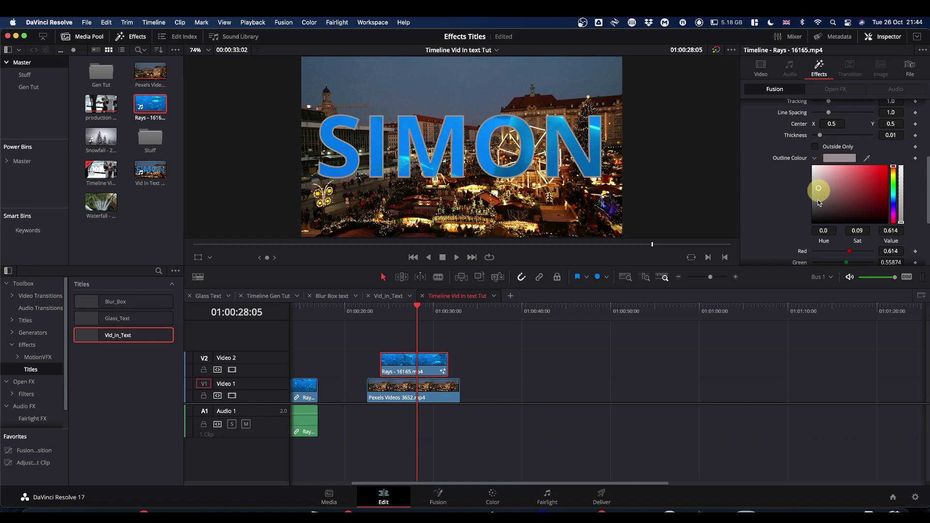
drag(817, 199, 814, 235)
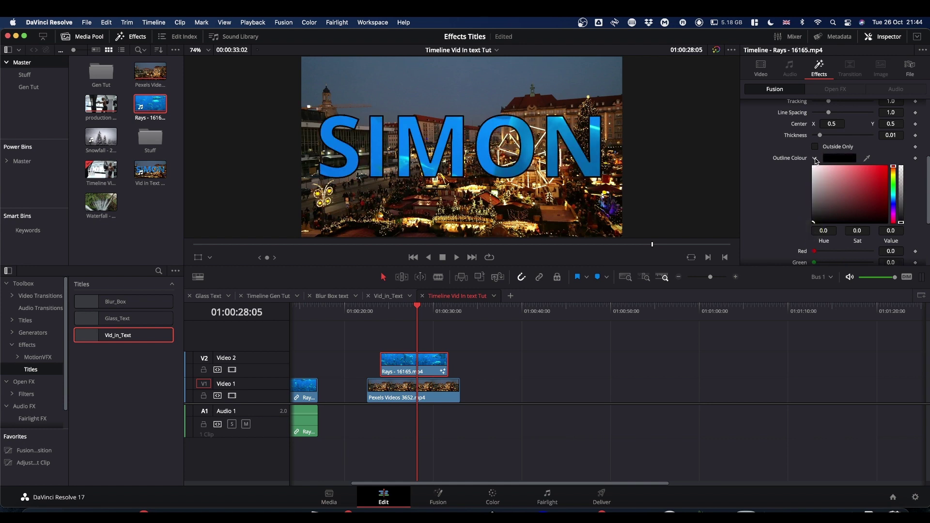
scroll(815, 165, down, 3)
drag(872, 206, 764, 203)
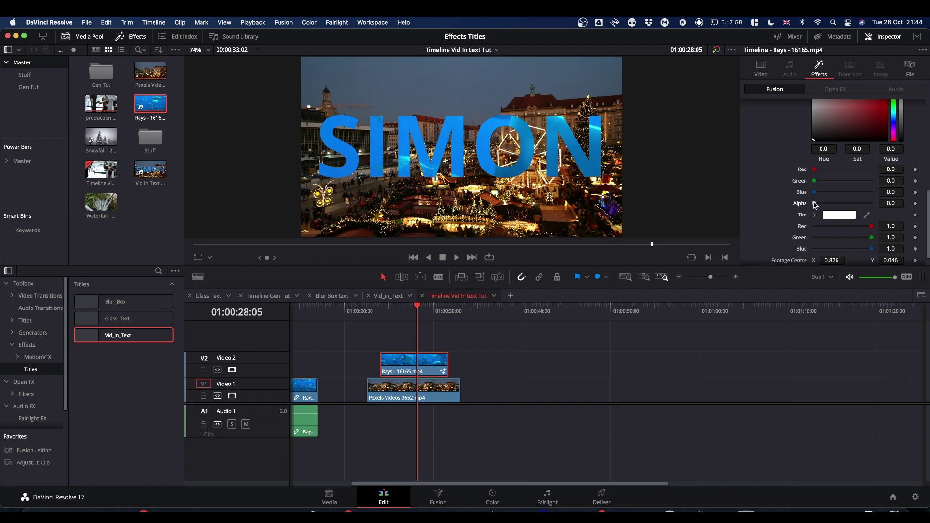
scroll(845, 190, up, 3)
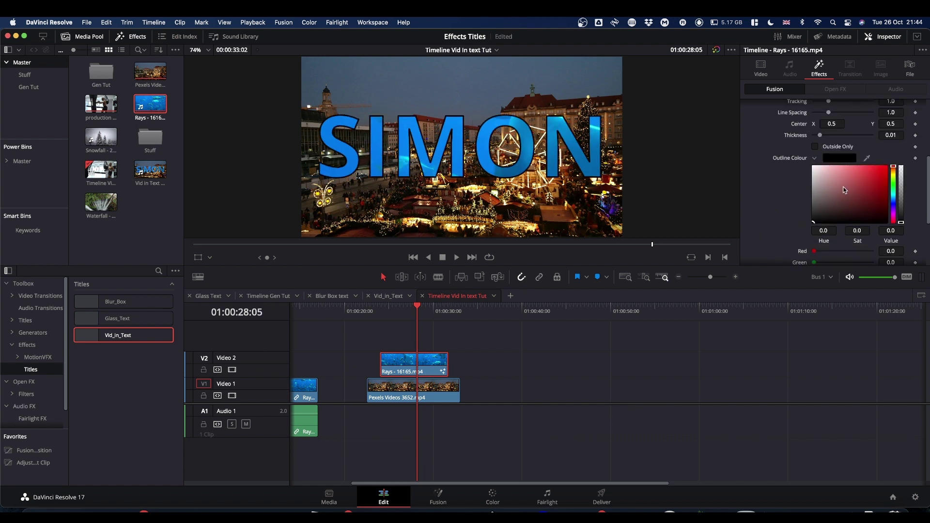
drag(844, 190, 895, 176)
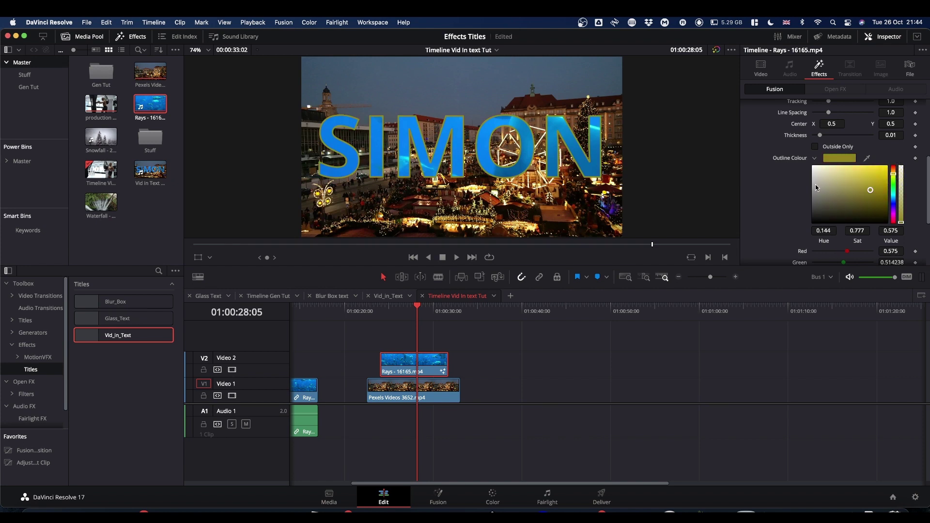
scroll(791, 214, down, 5)
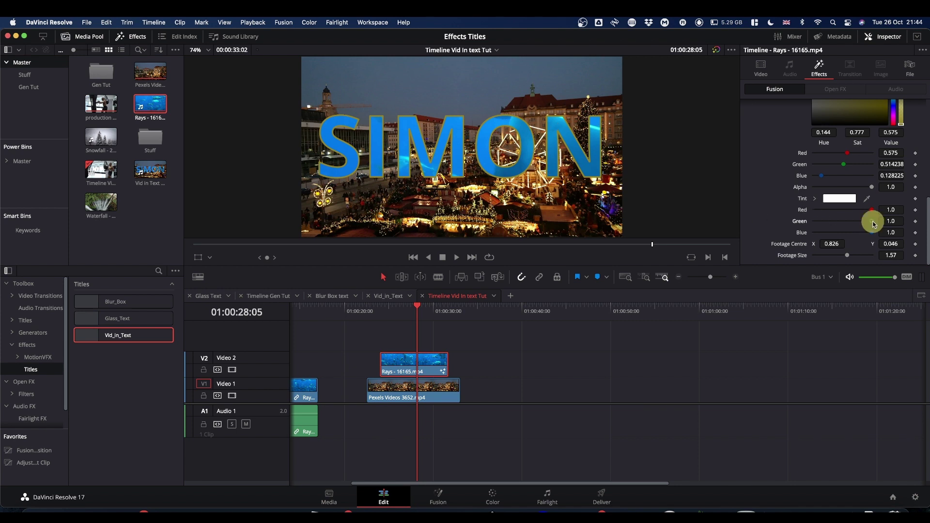
- Set the lettering tint to Red 0.386, Green 0.598, Blue 0.0 for a green look
drag(873, 222, 798, 221)
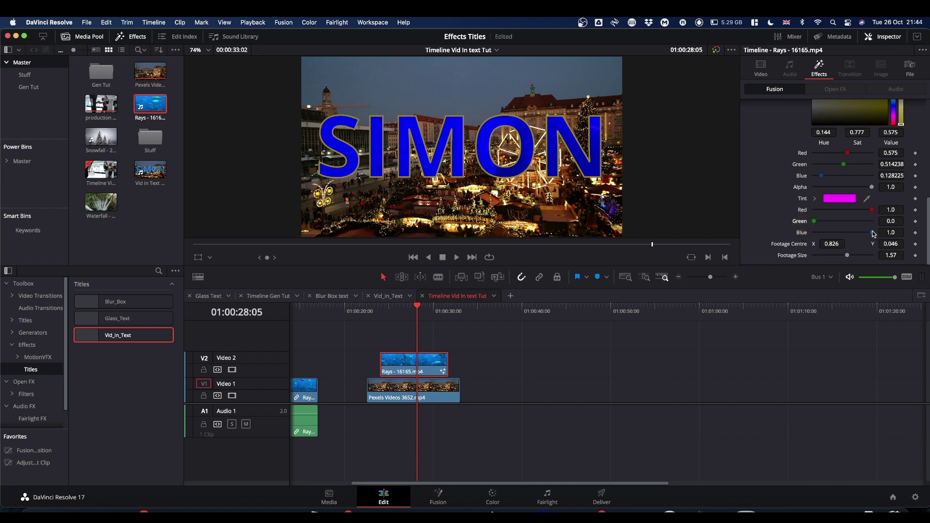
drag(872, 232, 796, 233)
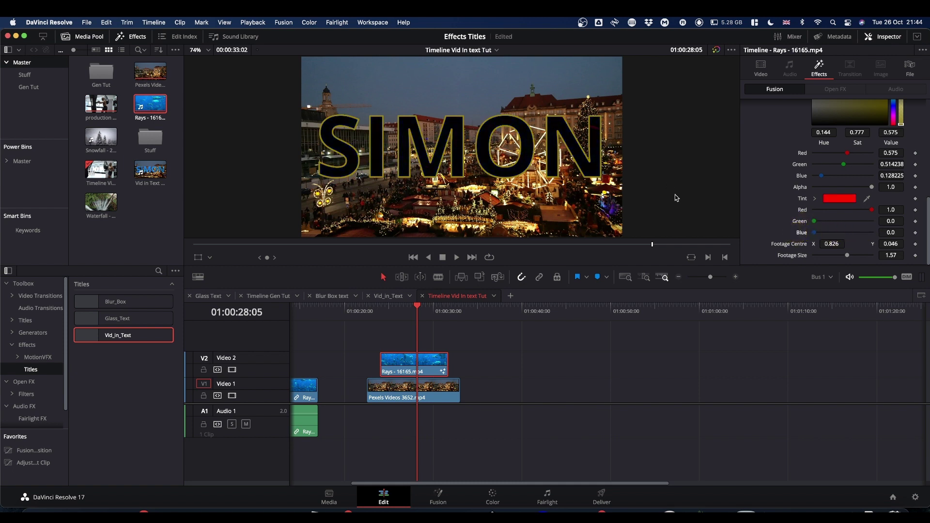
drag(872, 210, 852, 224)
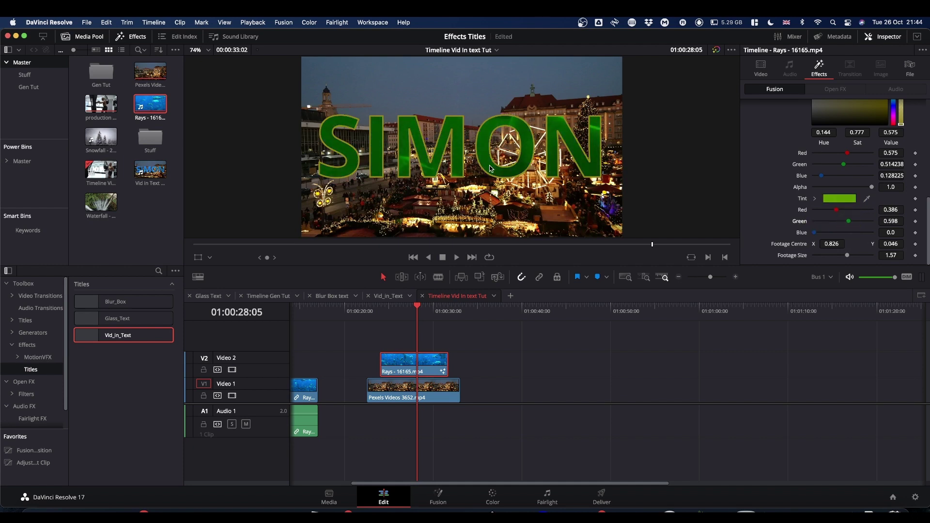
- Play back the green-tinted title to preview it, then return the playhead to about 01:00:26
key(space)
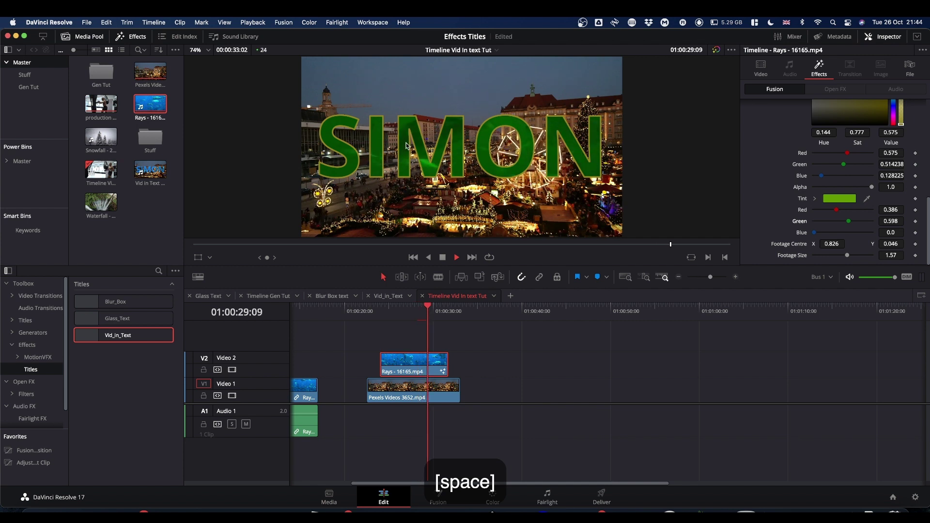
key(space)
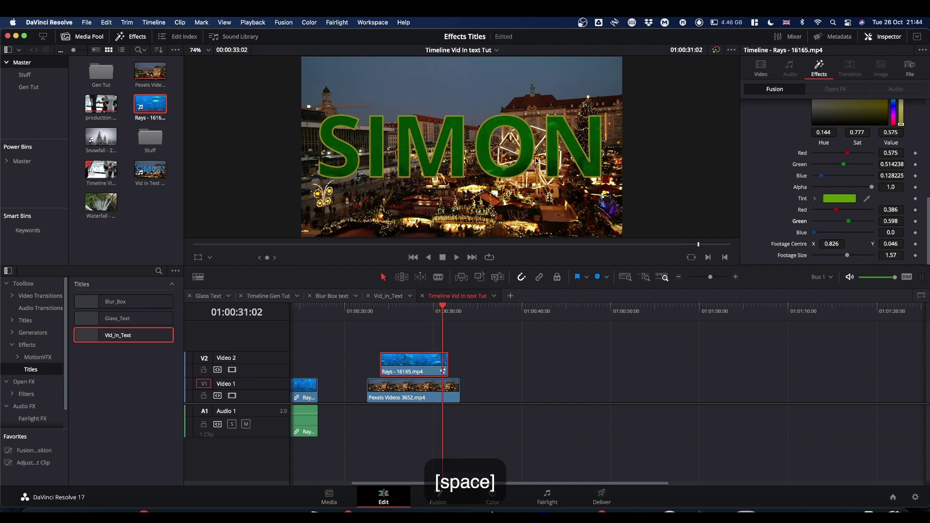
drag(443, 307, 408, 306)
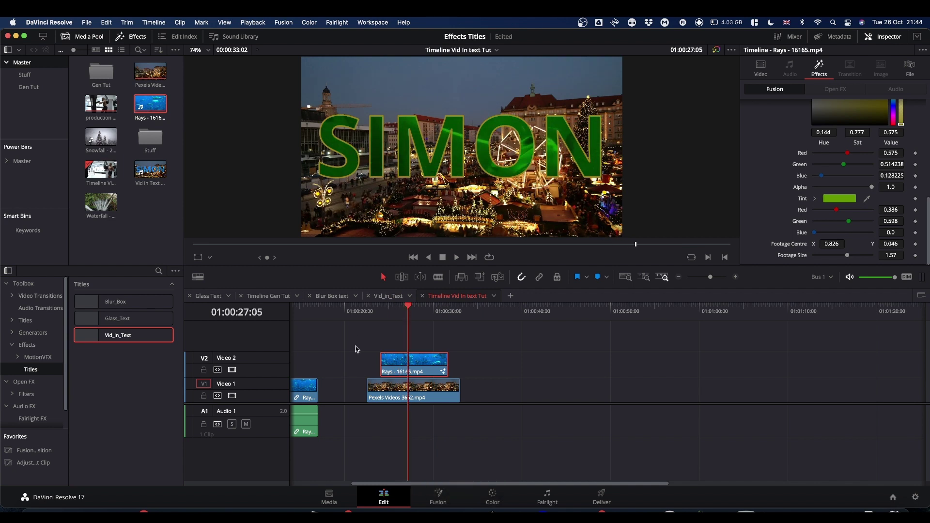